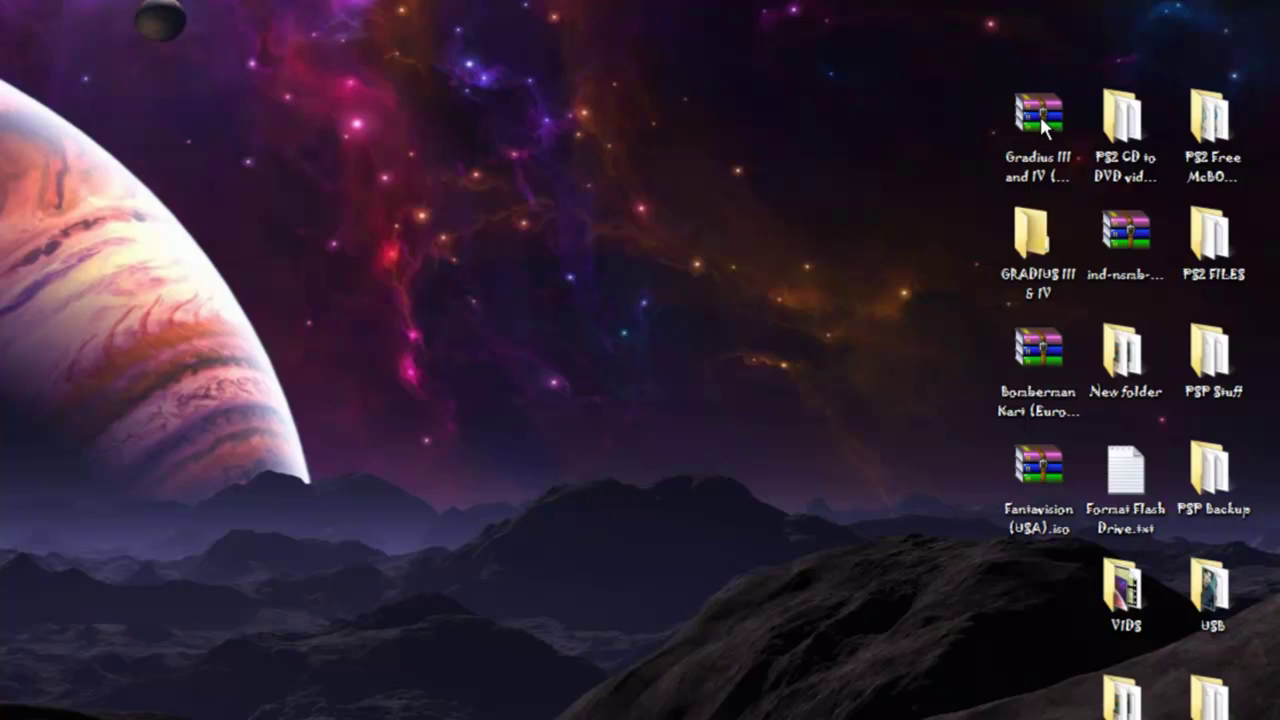
Extract the Gradius III and IV (USA).7z archive directly onto the desktop
left_click(1040, 116)
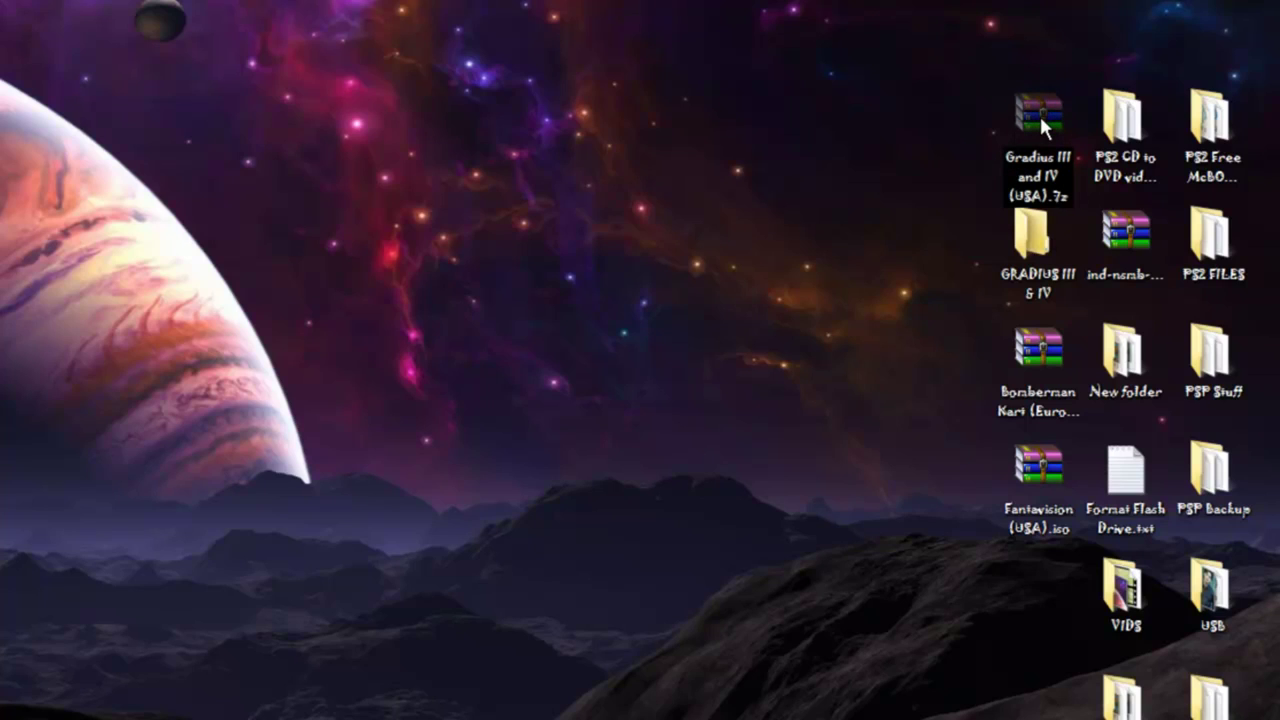
right_click(1039, 113)
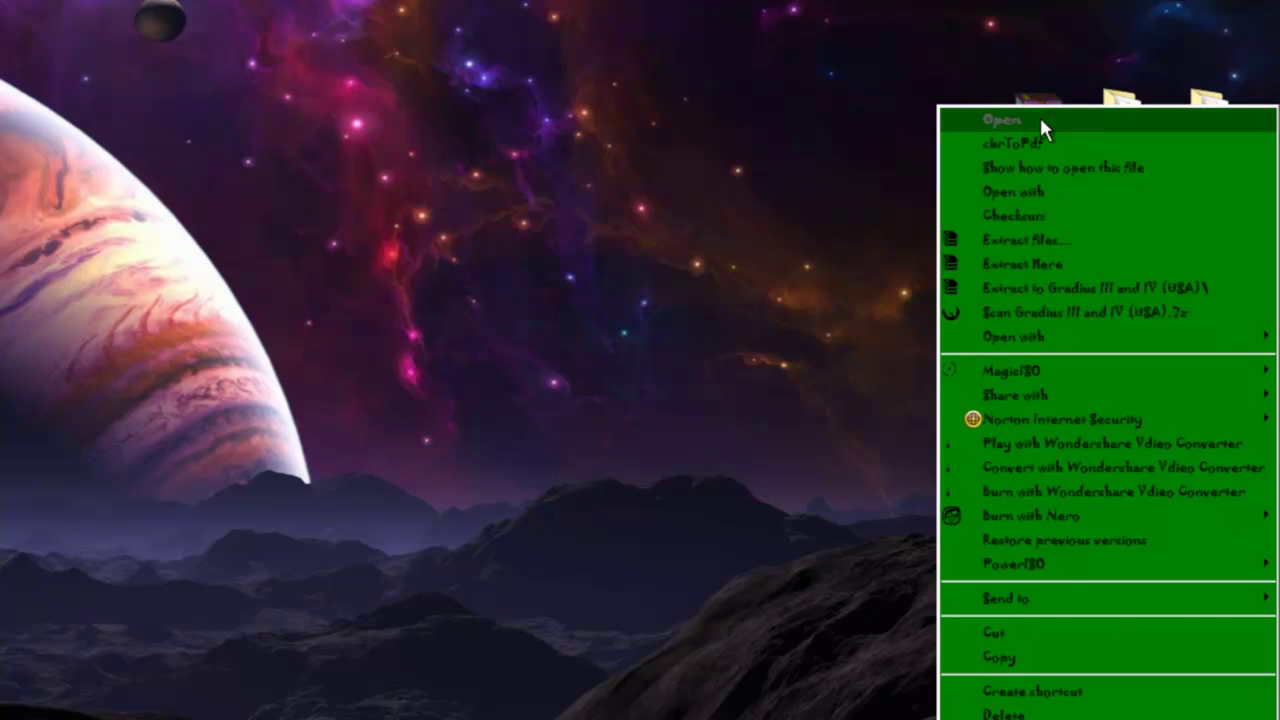
left_click(1024, 263)
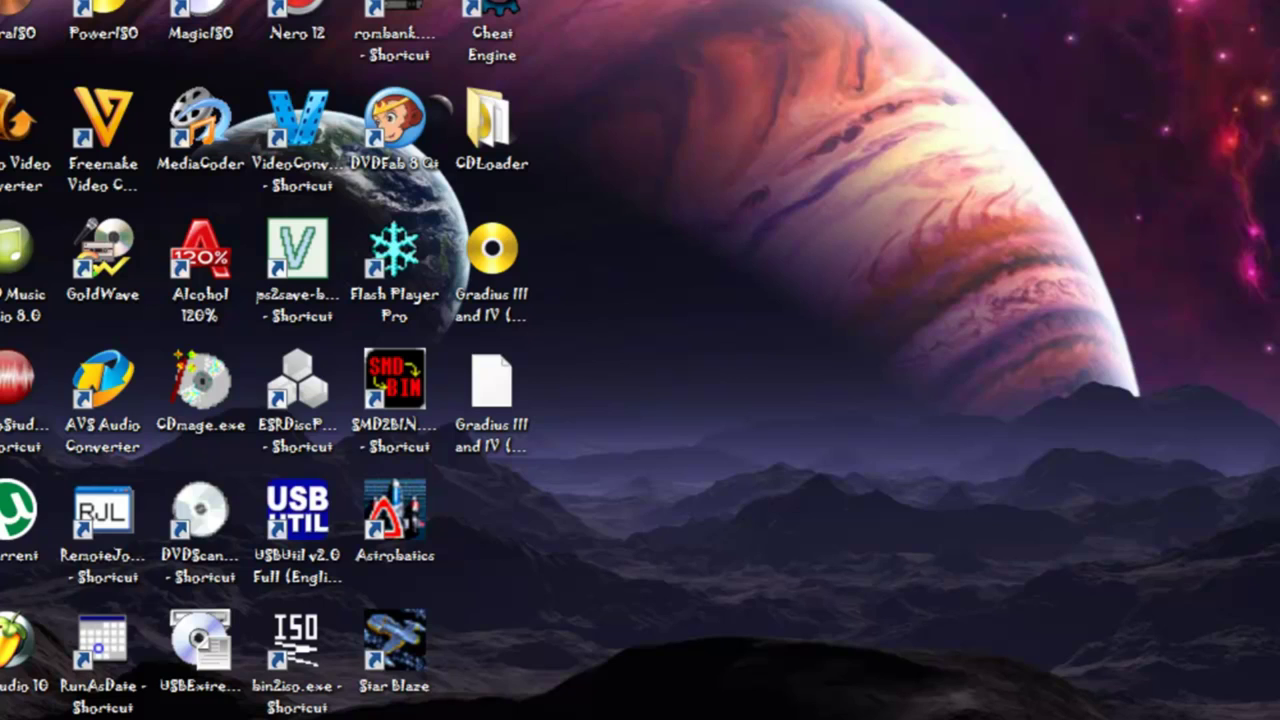
Open the extracted Gradius III and IV (USA).bin image in IsoBuster and decline the online version check
right_click(478, 246)
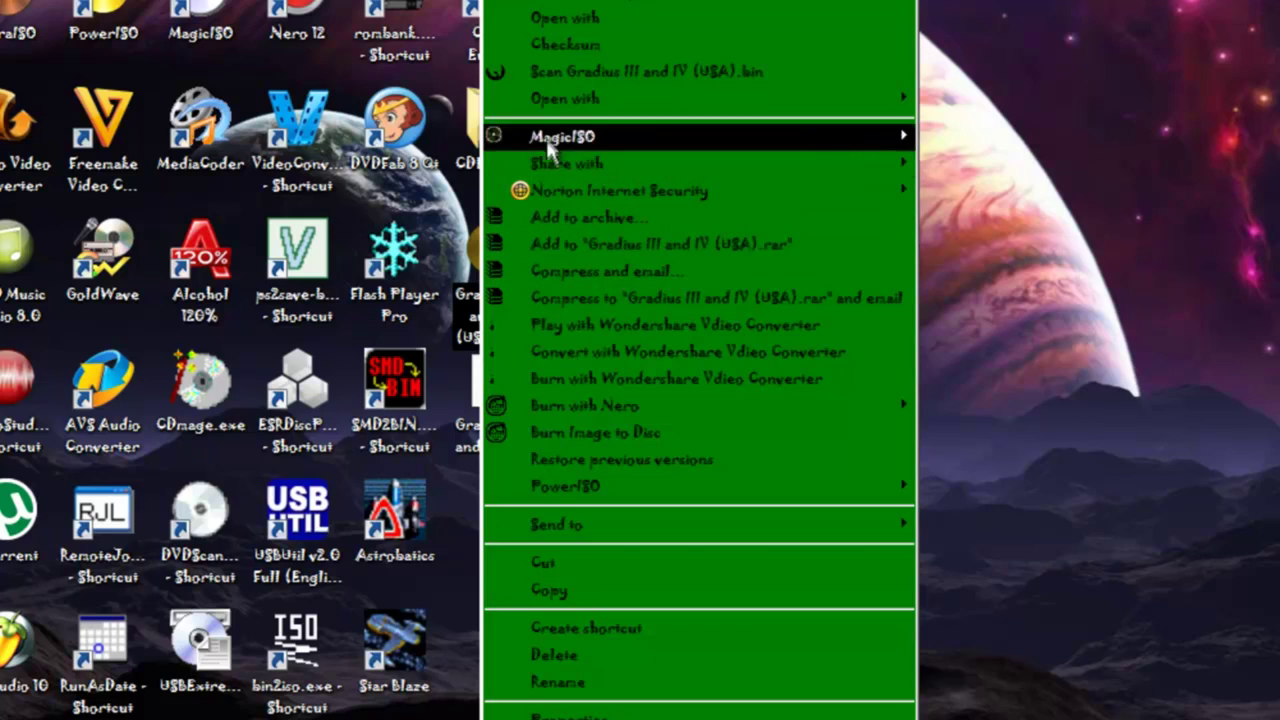
mouse_move(895, 102)
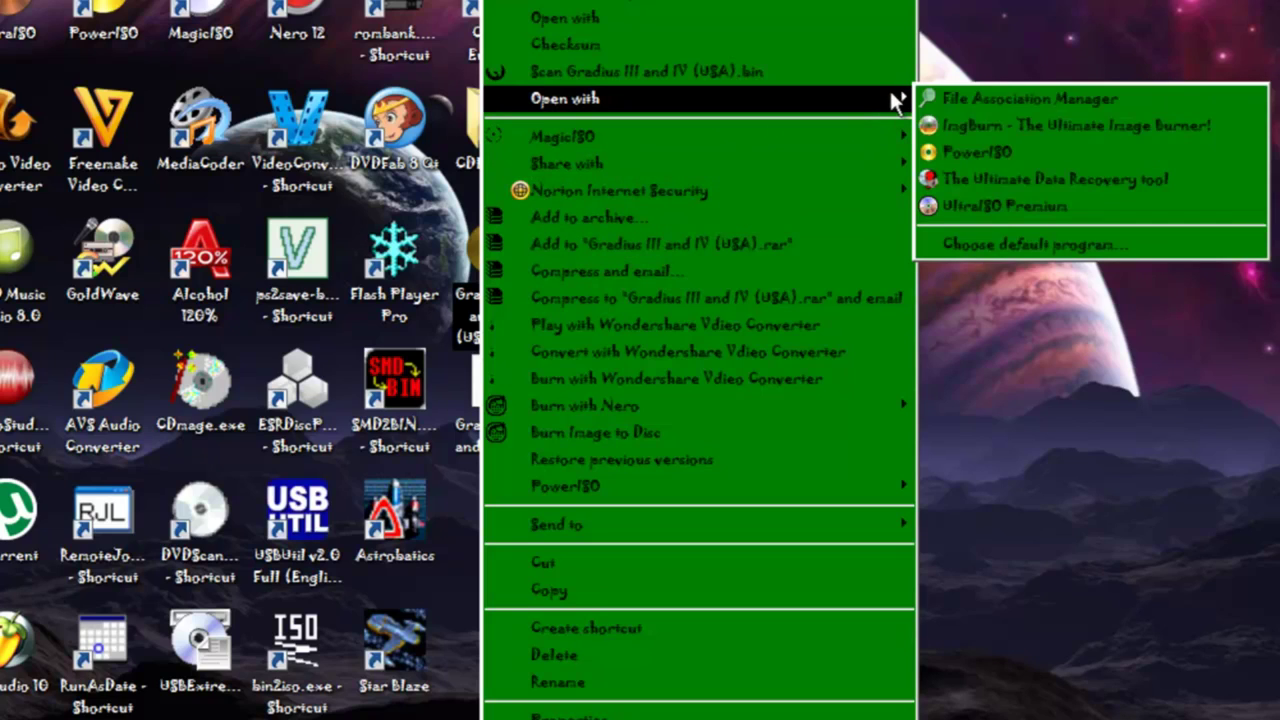
left_click(954, 176)
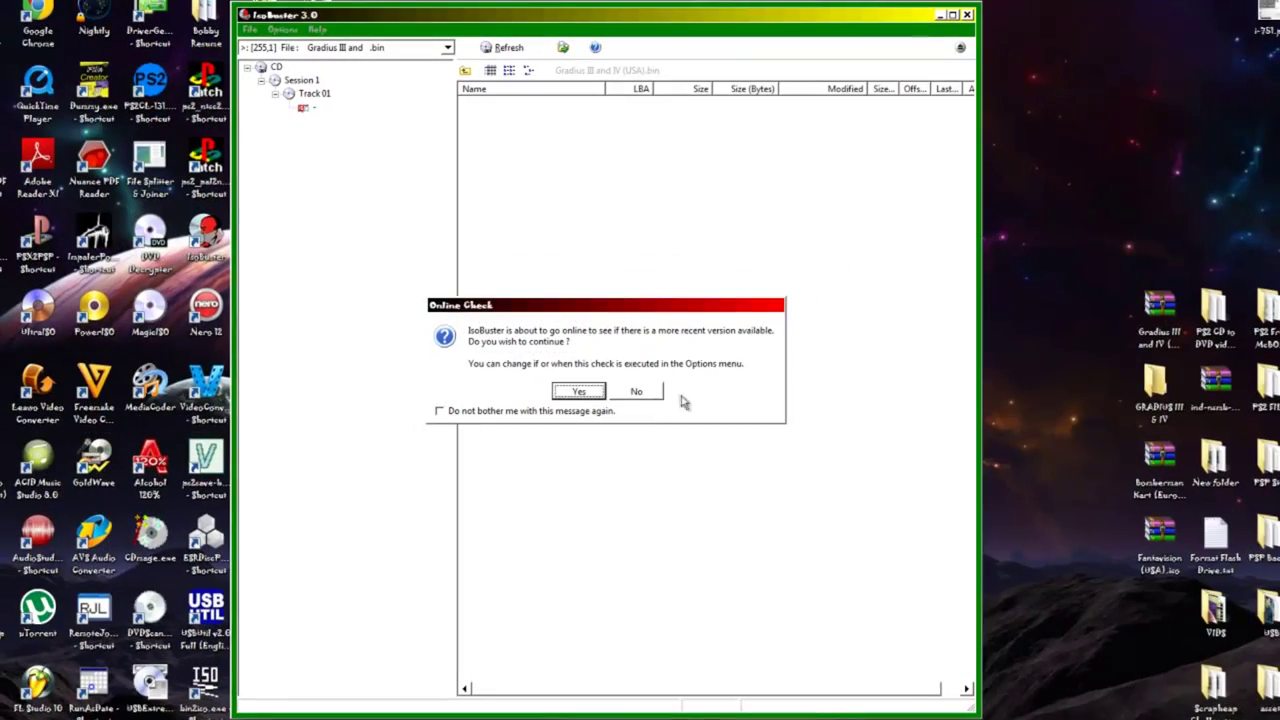
left_click(657, 395)
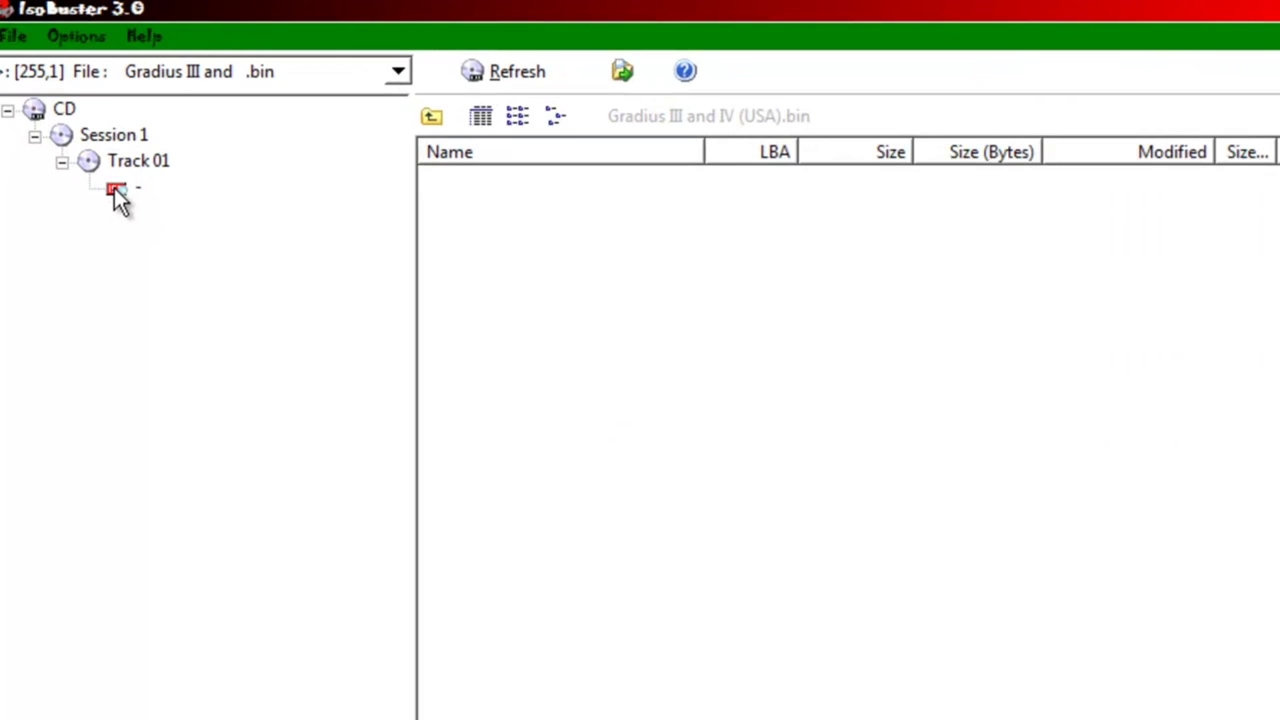
Extract all files and folders of the Track 01 ISO file system into the GRADIUS III & IV folder
left_click(115, 190)
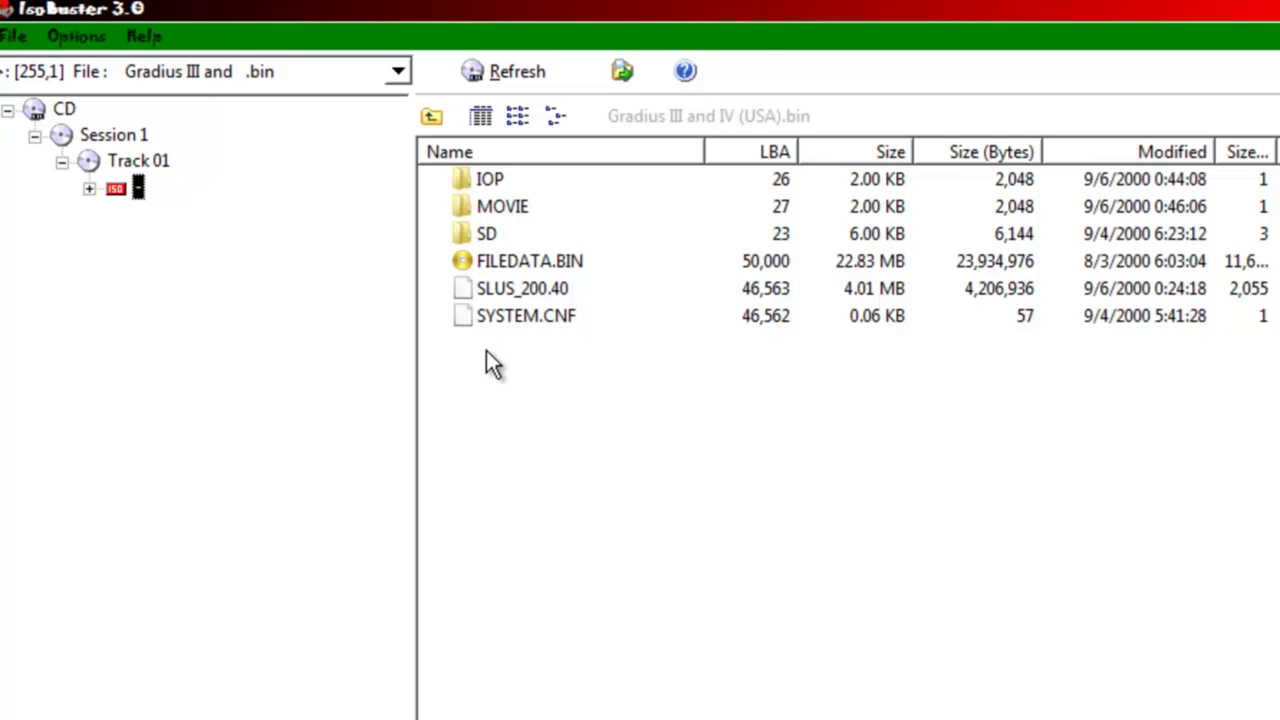
left_click_drag(486, 357, 486, 206)
left_click(486, 186)
left_click_drag(491, 349, 469, 169)
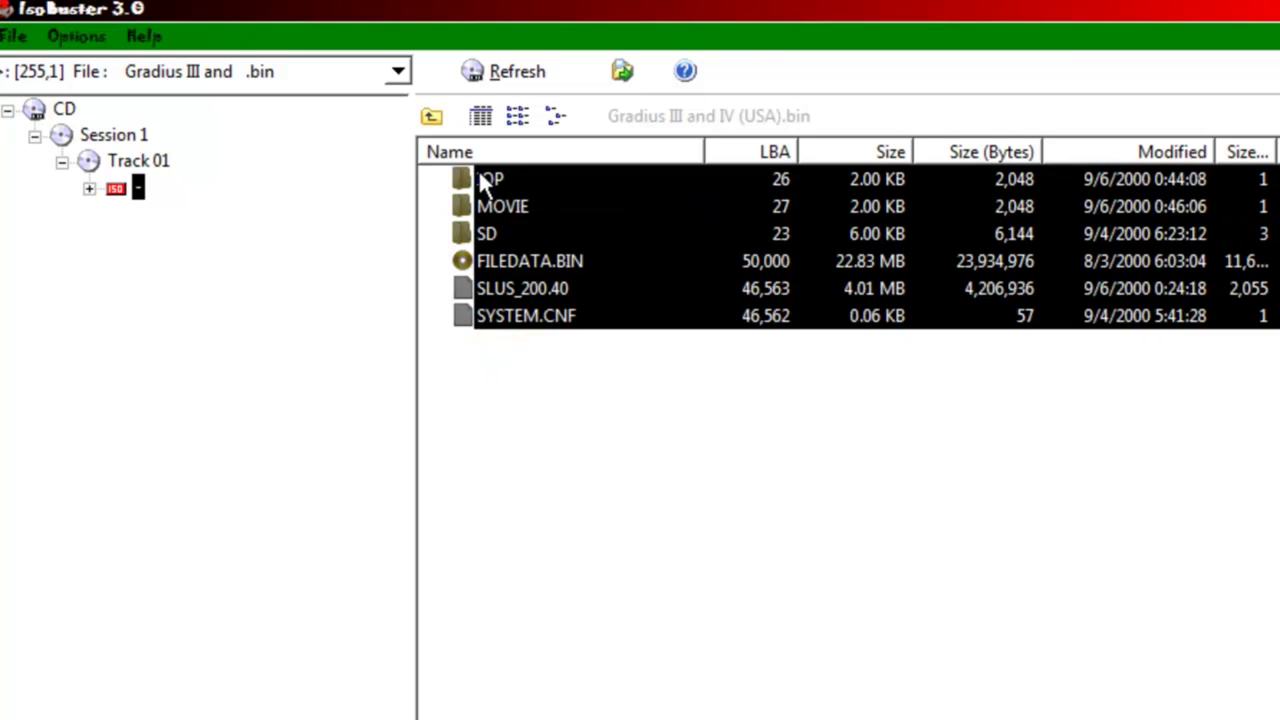
right_click(478, 172)
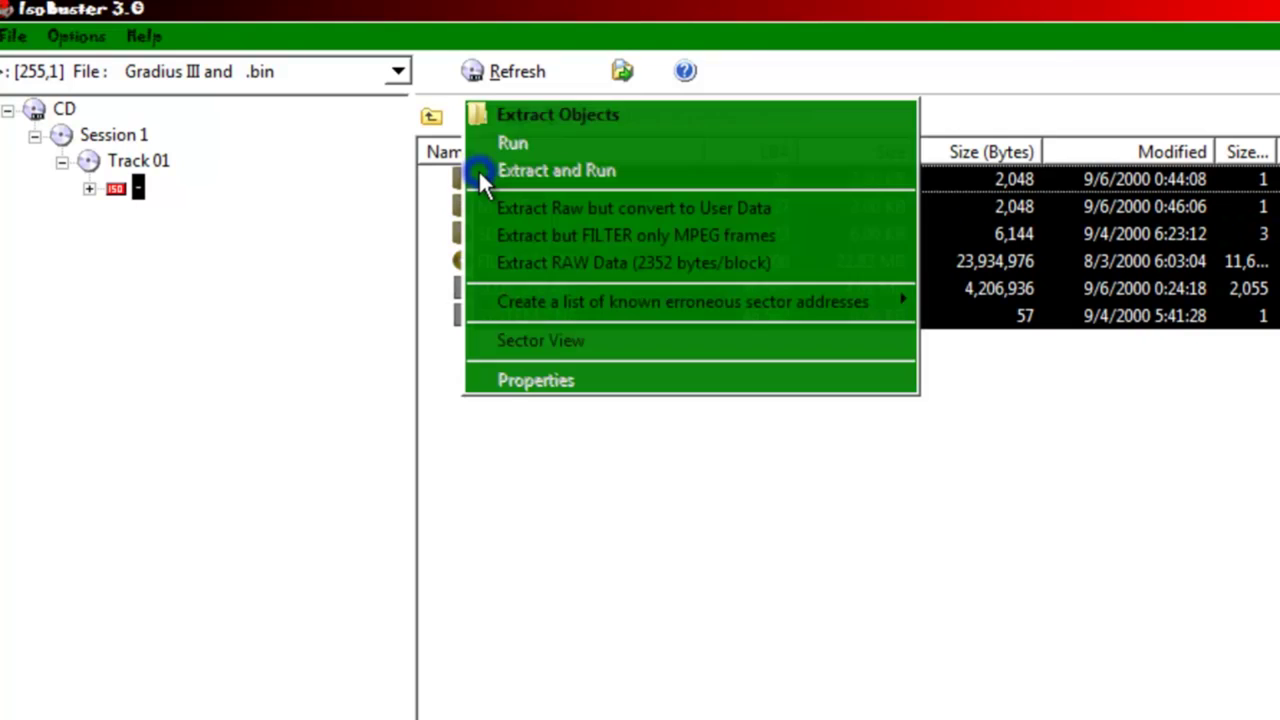
left_click(560, 115)
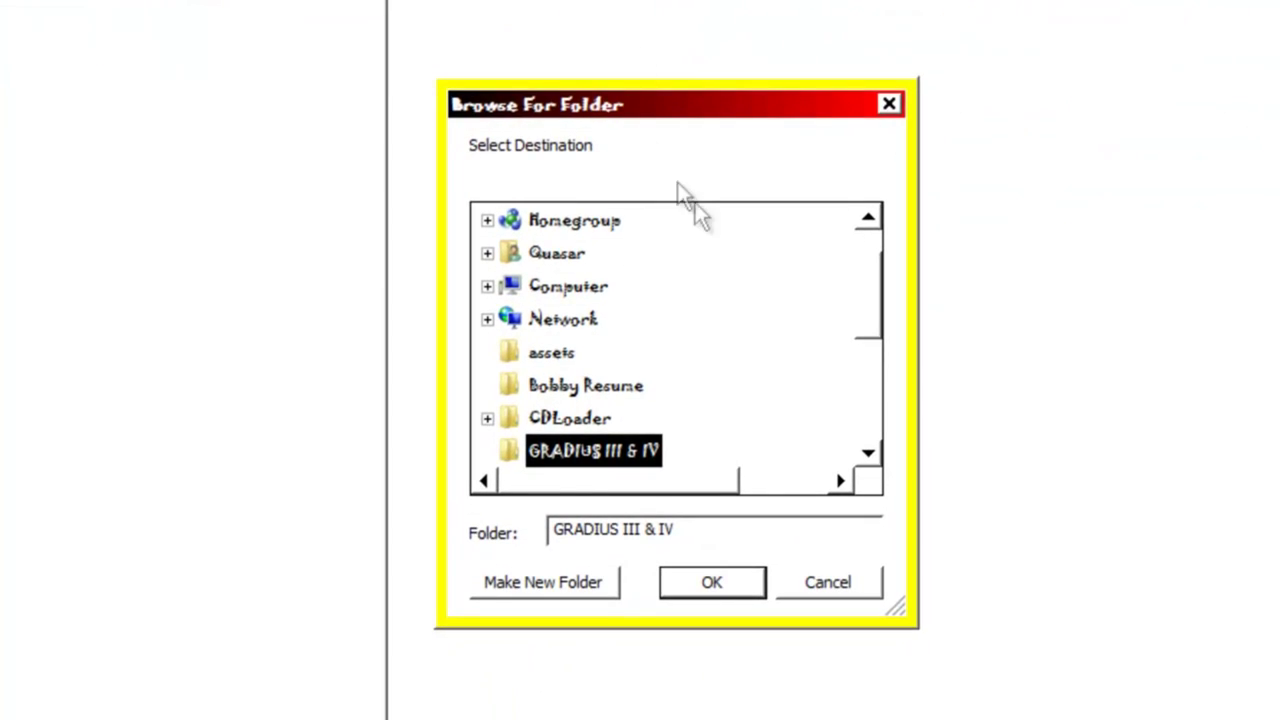
left_click_drag(866, 276, 870, 312)
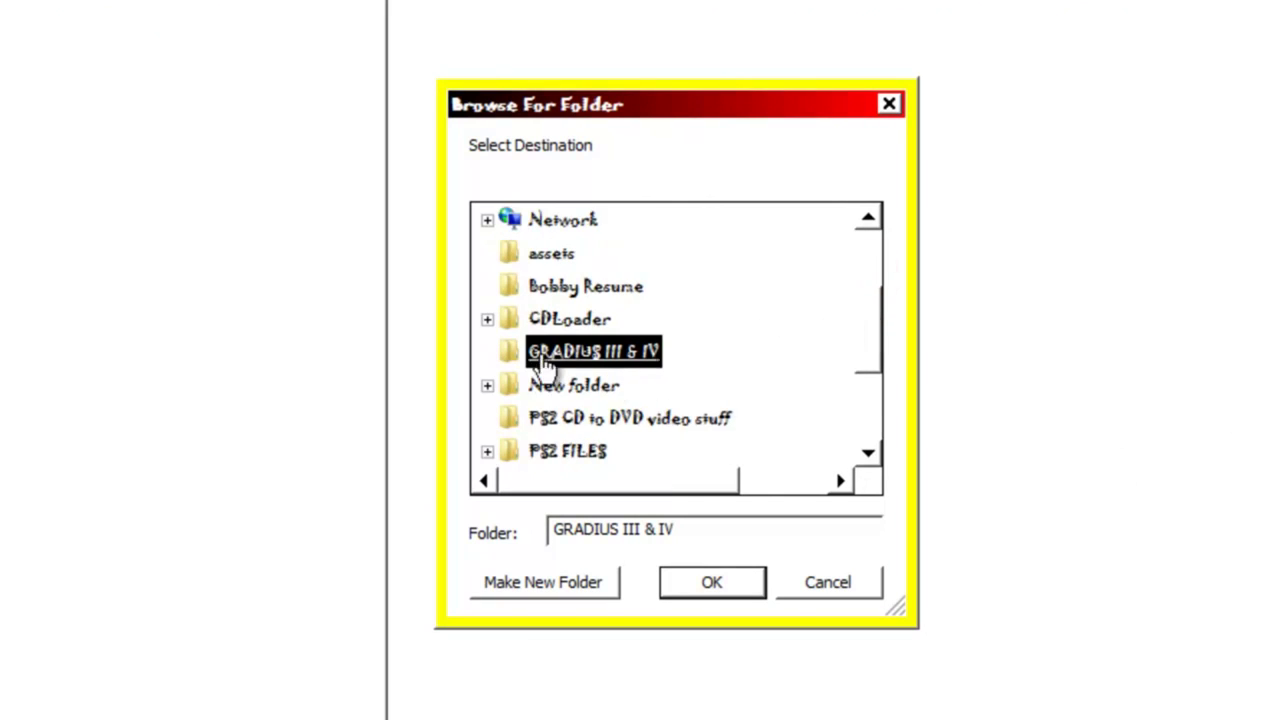
left_click(704, 578)
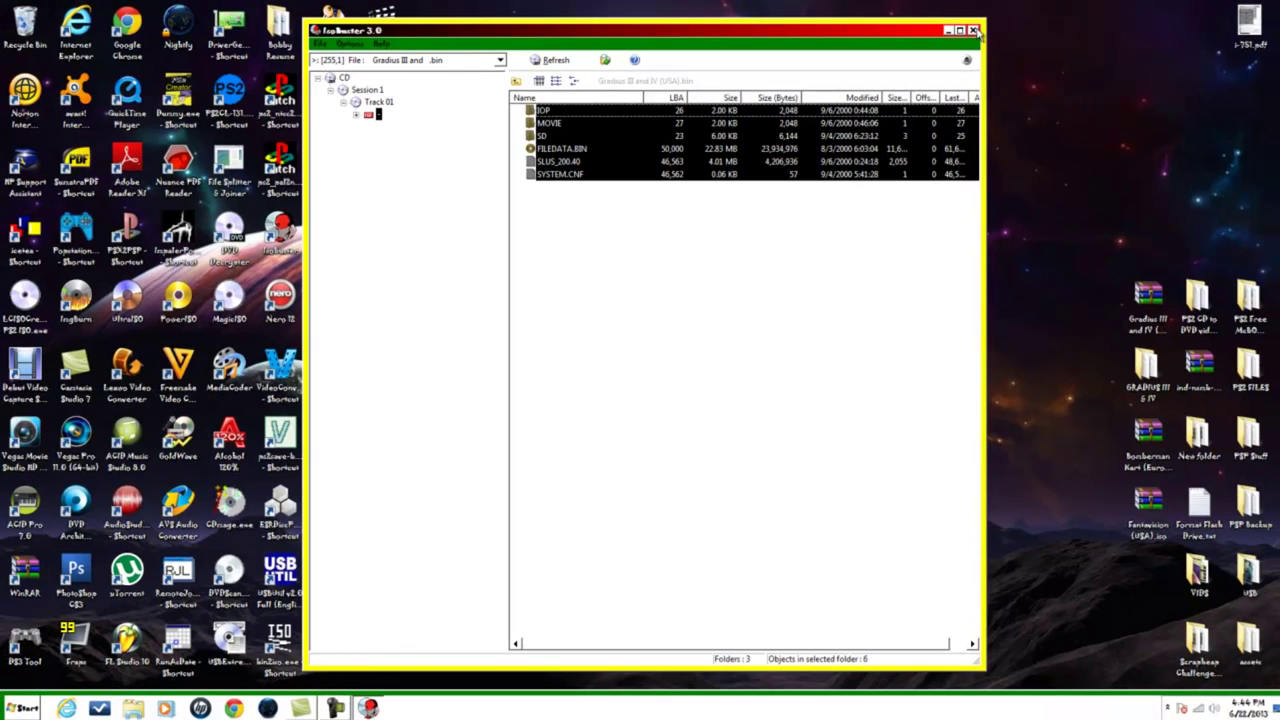
Close IsoBuster and check the extracted files in the GRADIUS III & IV desktop folder
left_click(974, 30)
double_click(1146, 365)
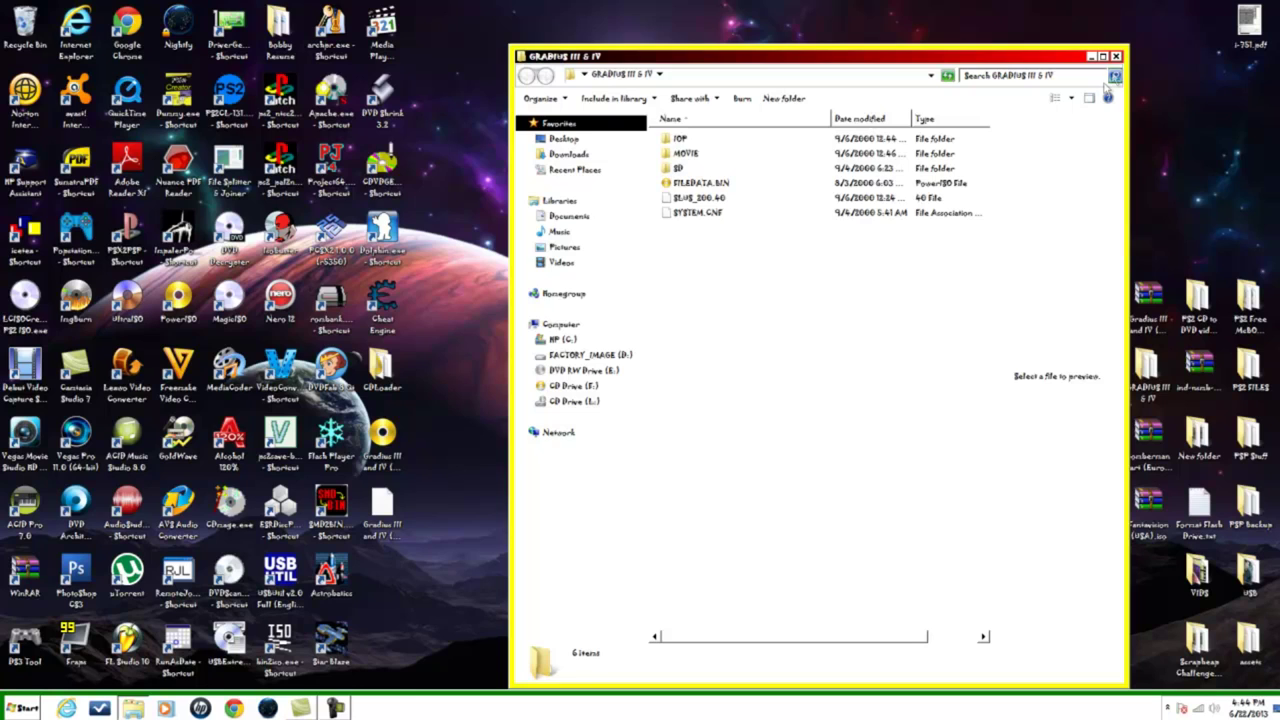
left_click(1116, 56)
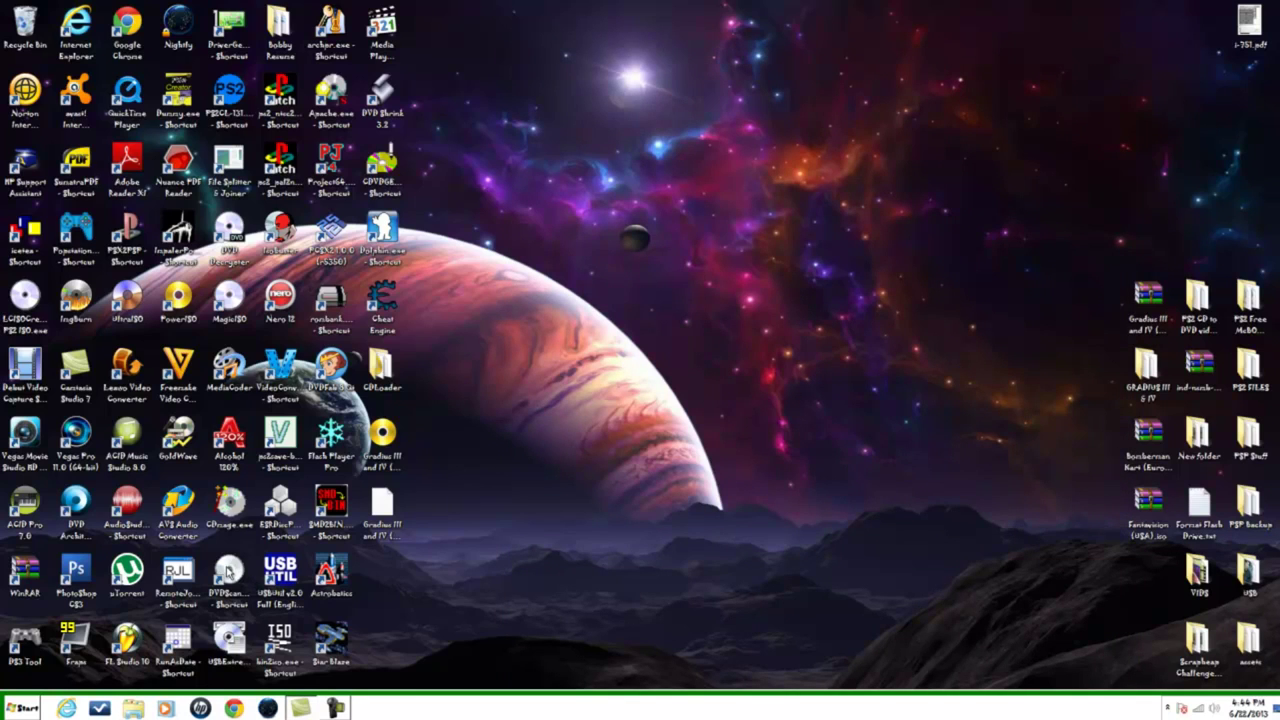
Launch DVDScan from the desktop and choose DVD as the target media type
left_click(228, 571)
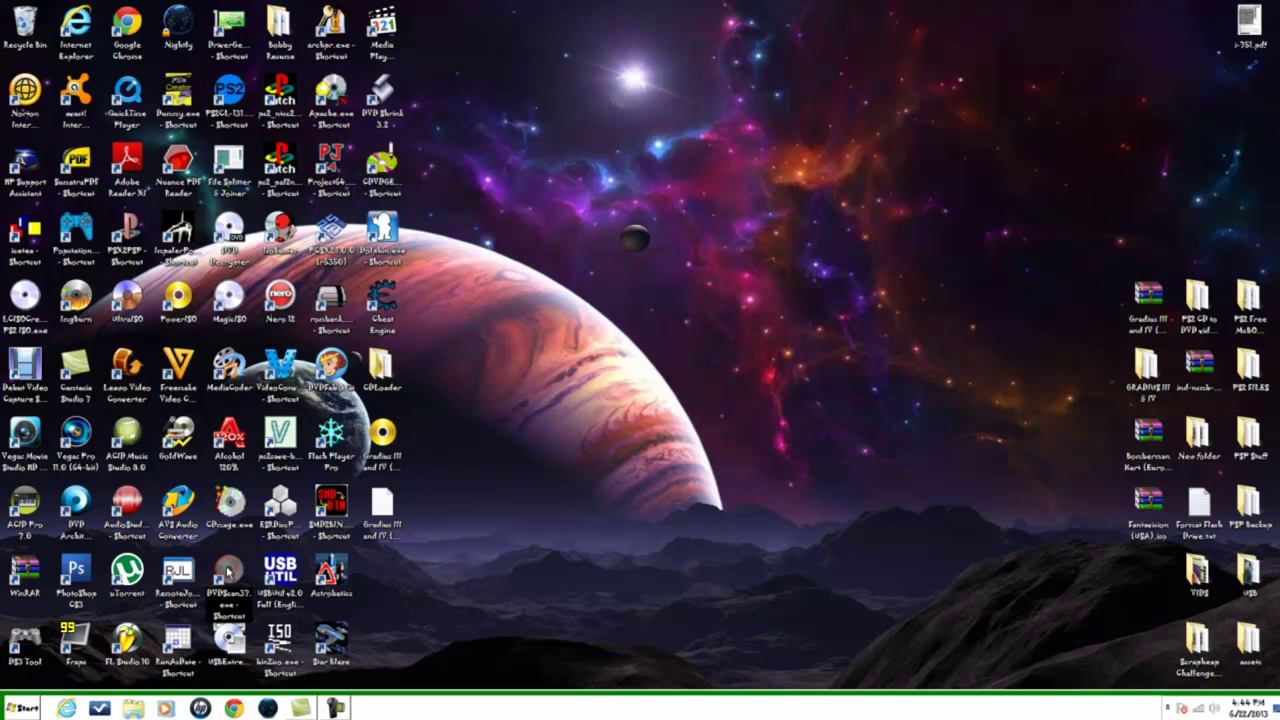
double_click(228, 571)
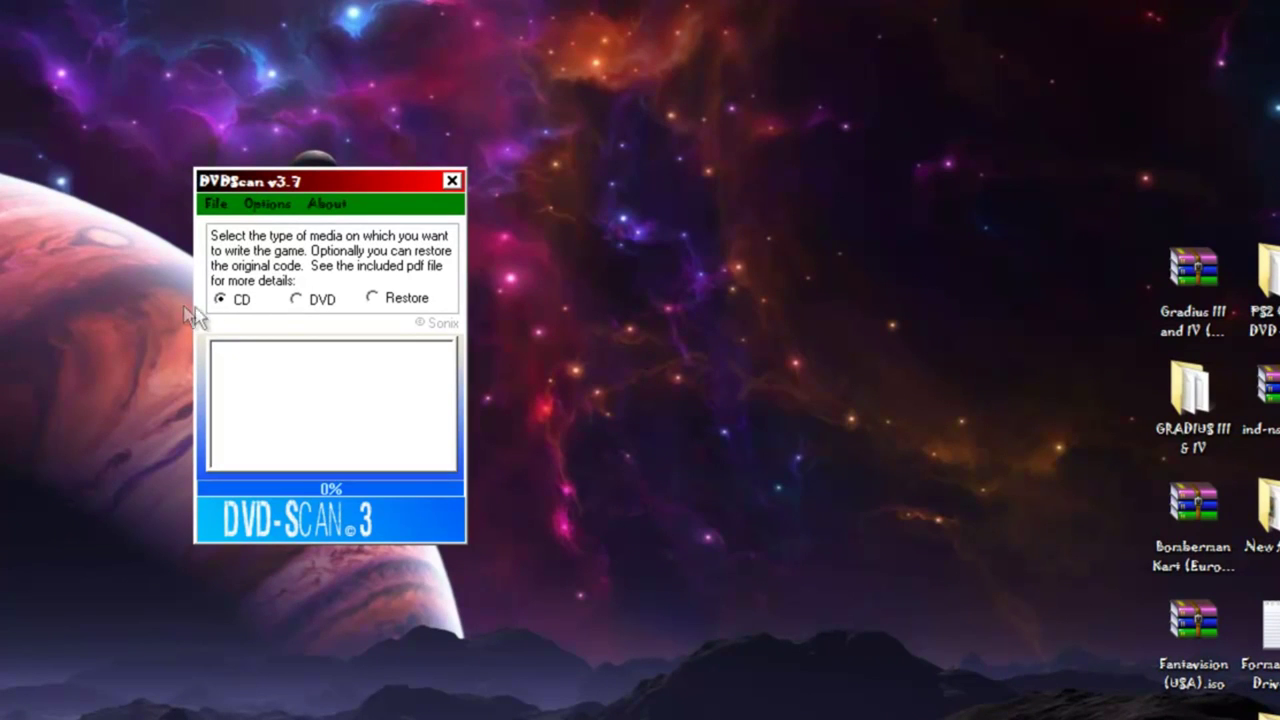
left_click(298, 300)
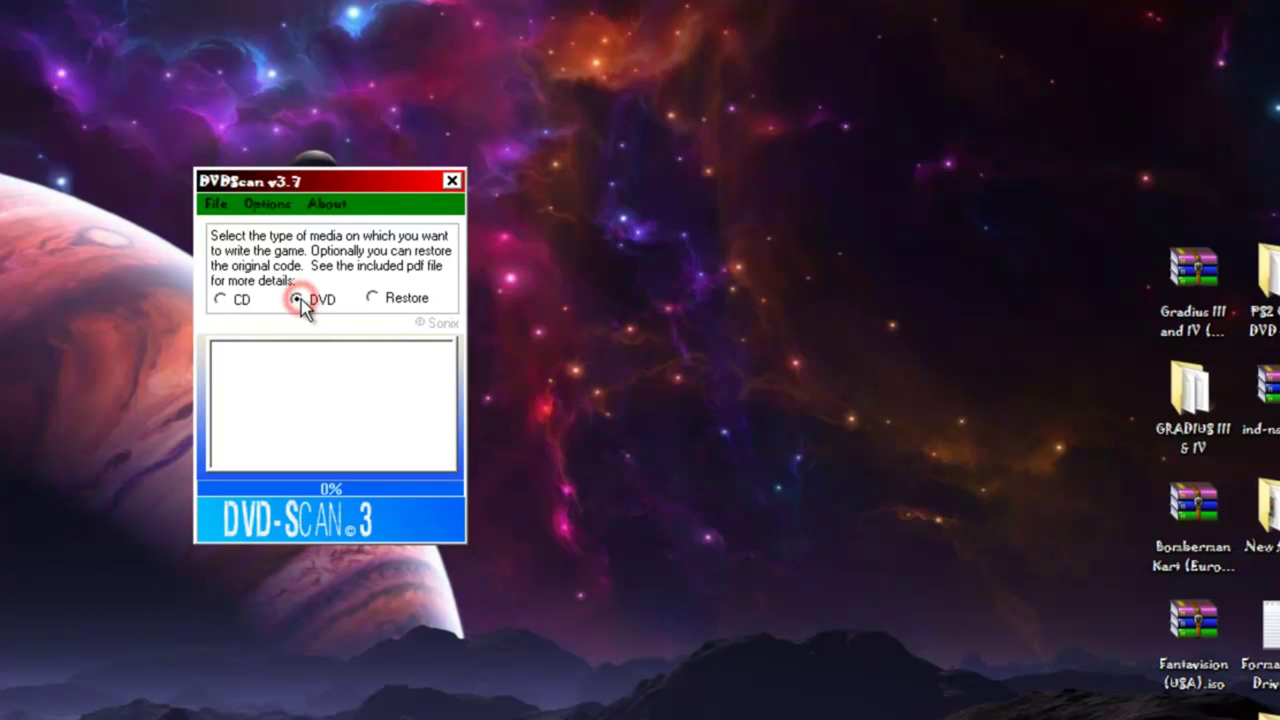
Load all files from the GRADIUS III & IV folder for scanning
left_click(215, 203)
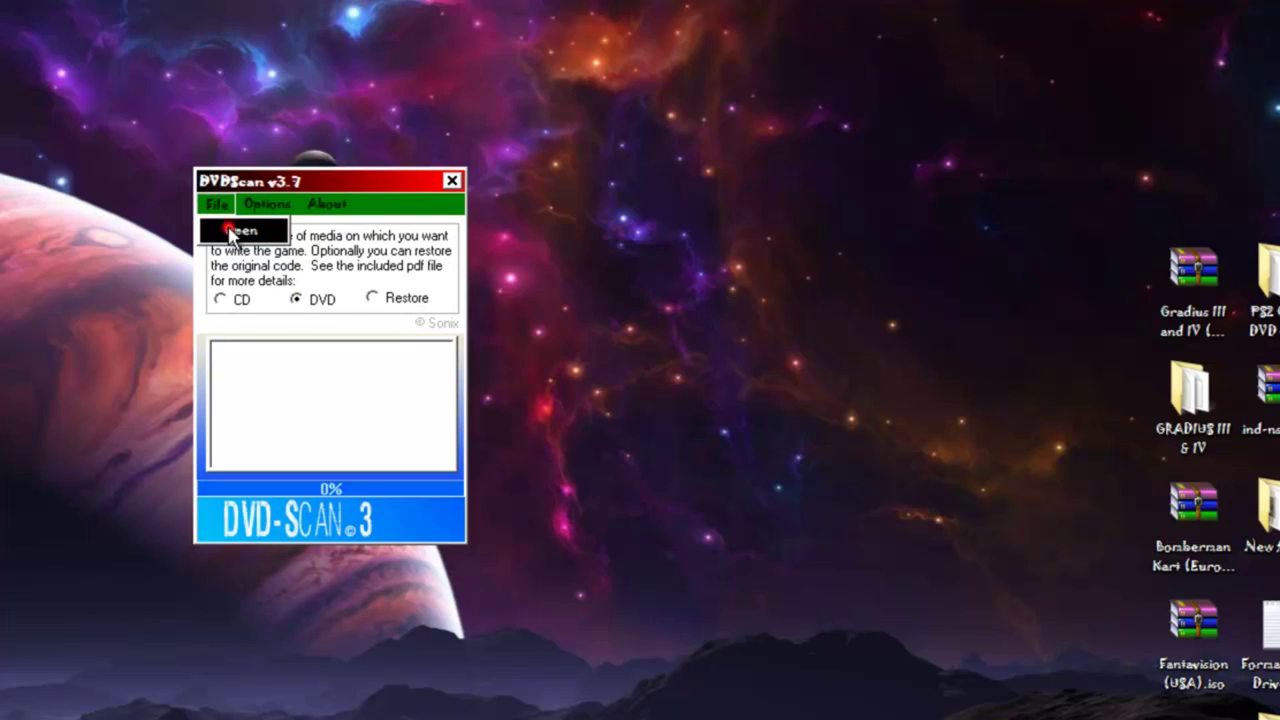
left_click(238, 231)
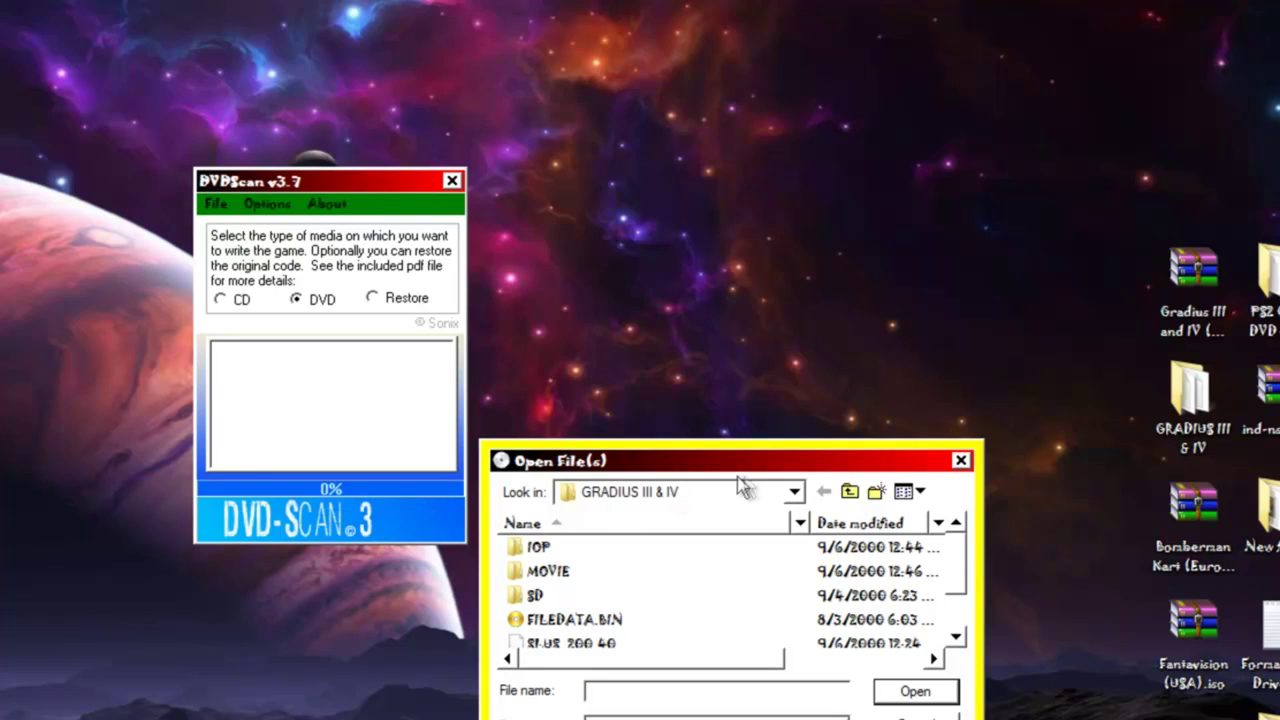
left_click(794, 491)
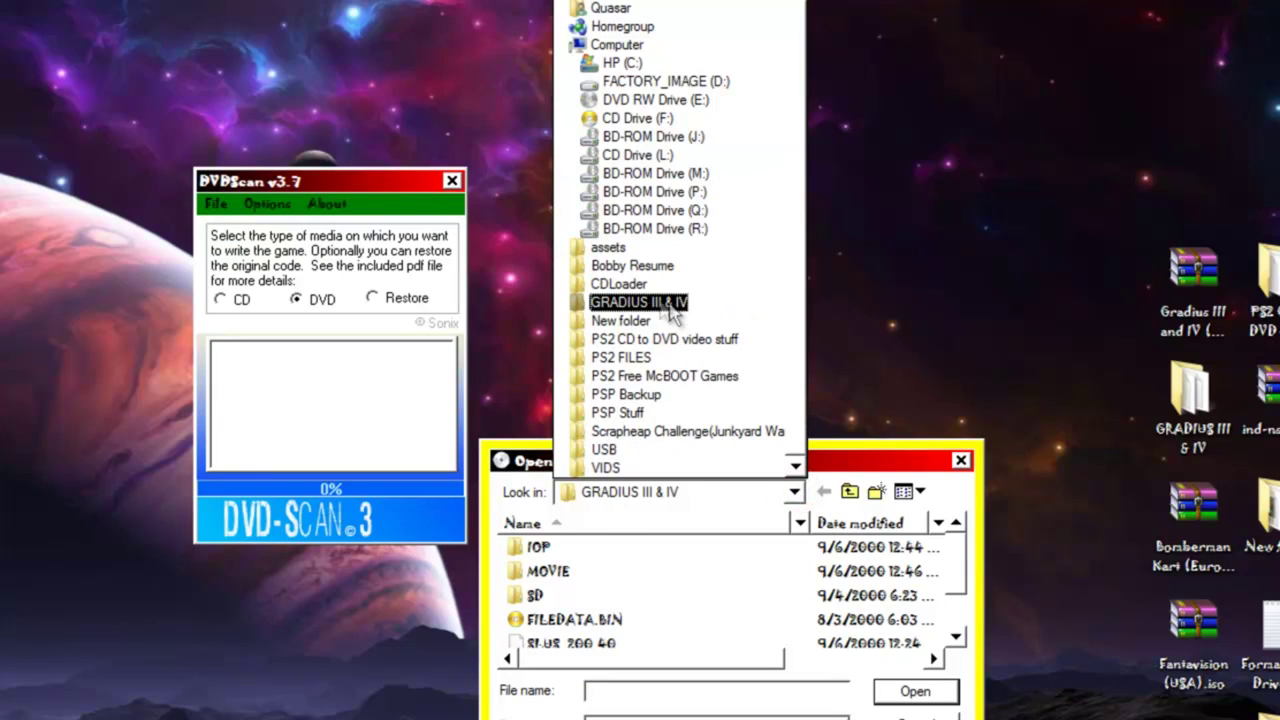
left_click(629, 306)
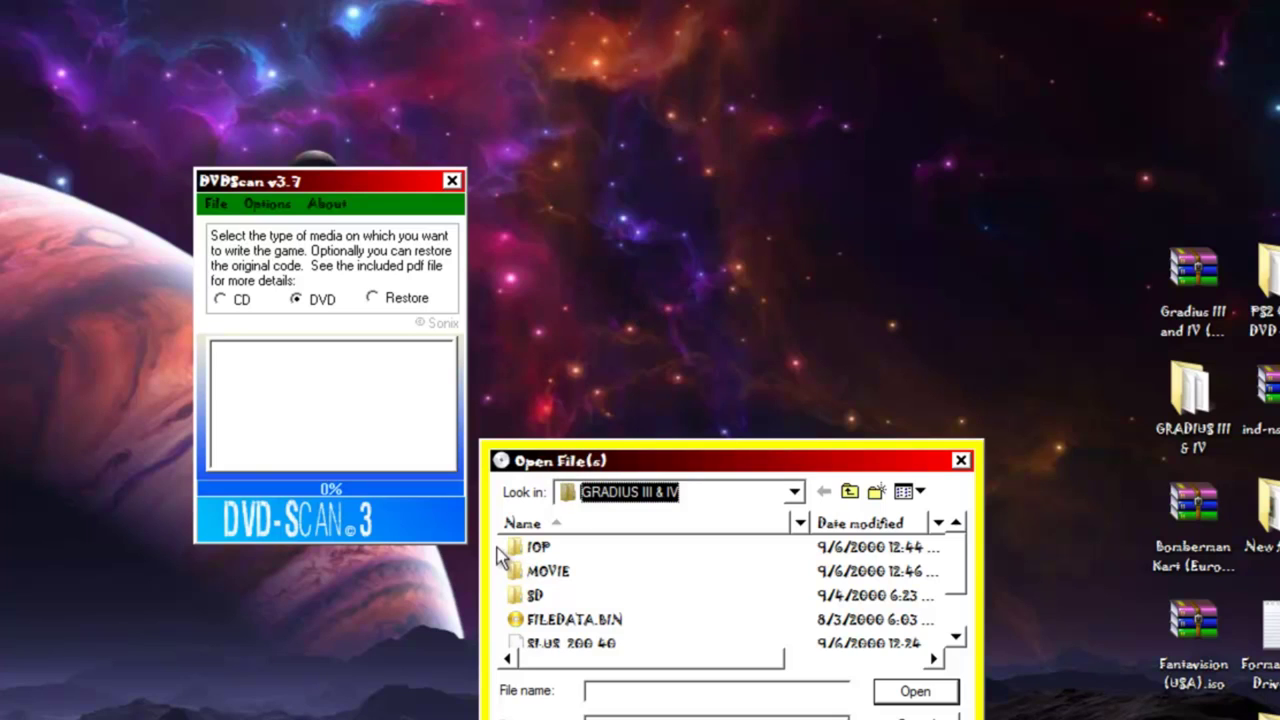
left_click_drag(507, 553, 686, 683)
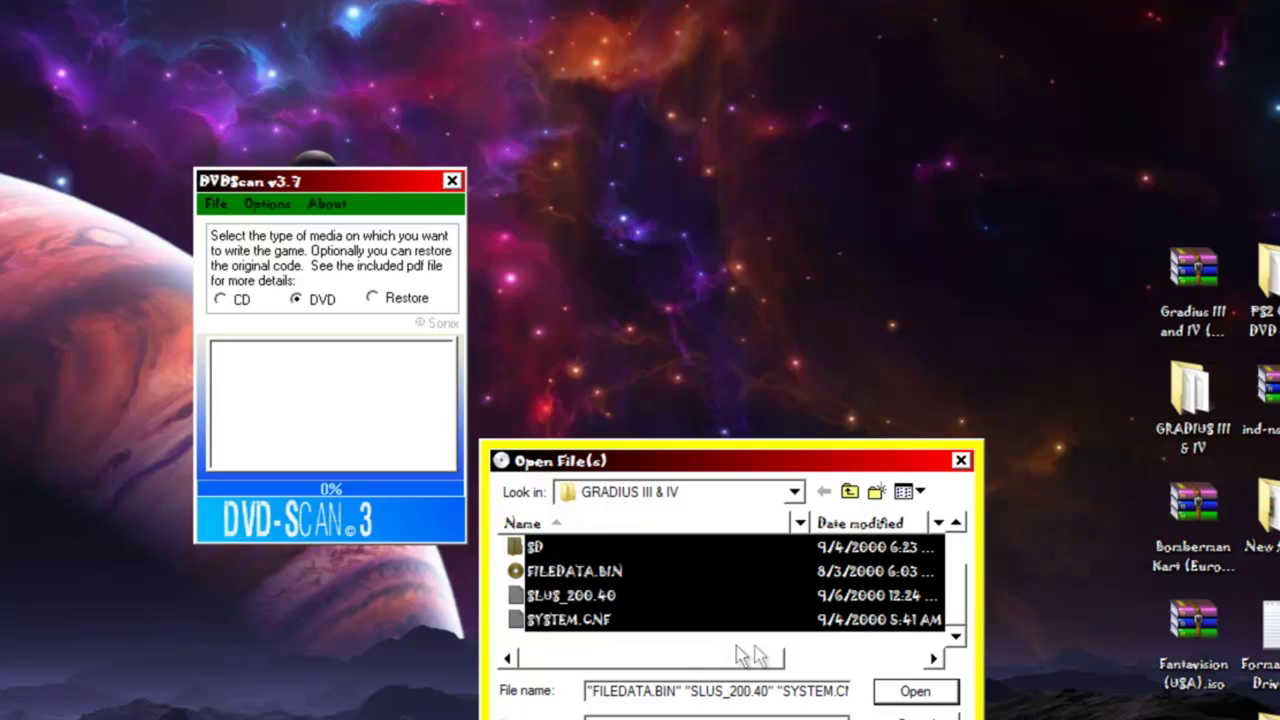
left_click(912, 692)
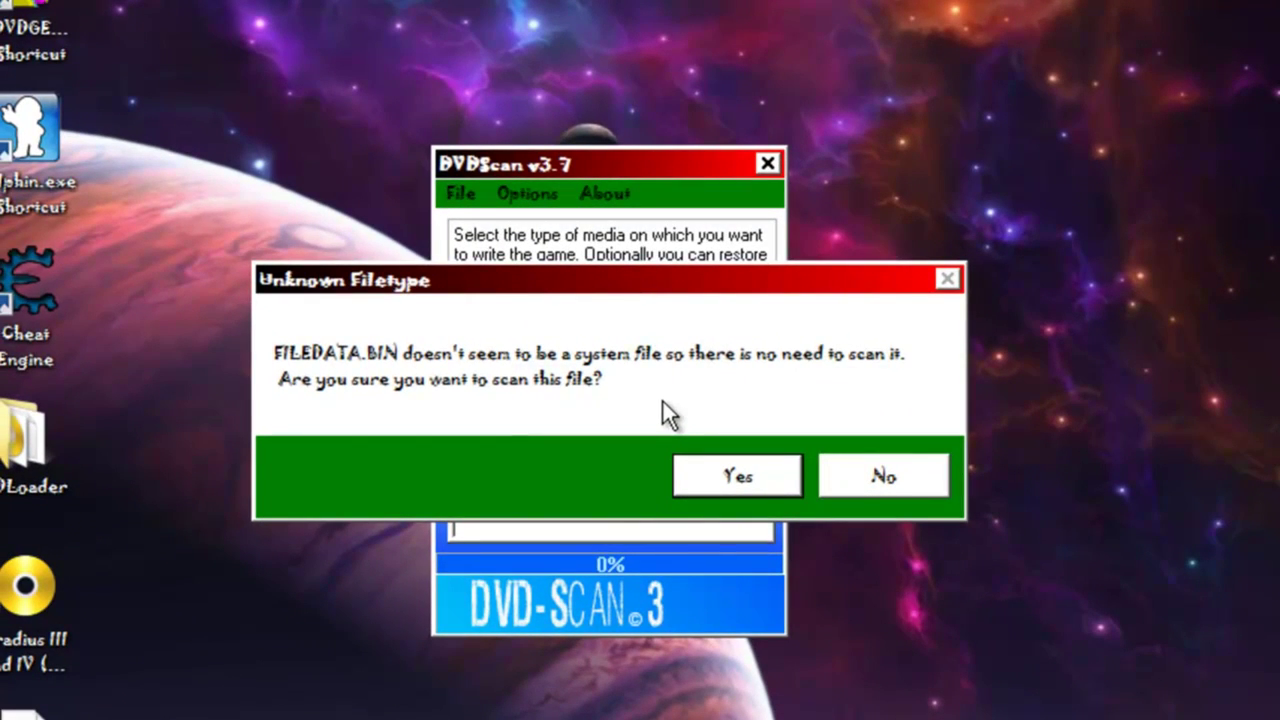
Agree to scan FILEDATA.BIN and SYSTEM.CNF, and close DVDScan once the scan is complete
left_click(784, 476)
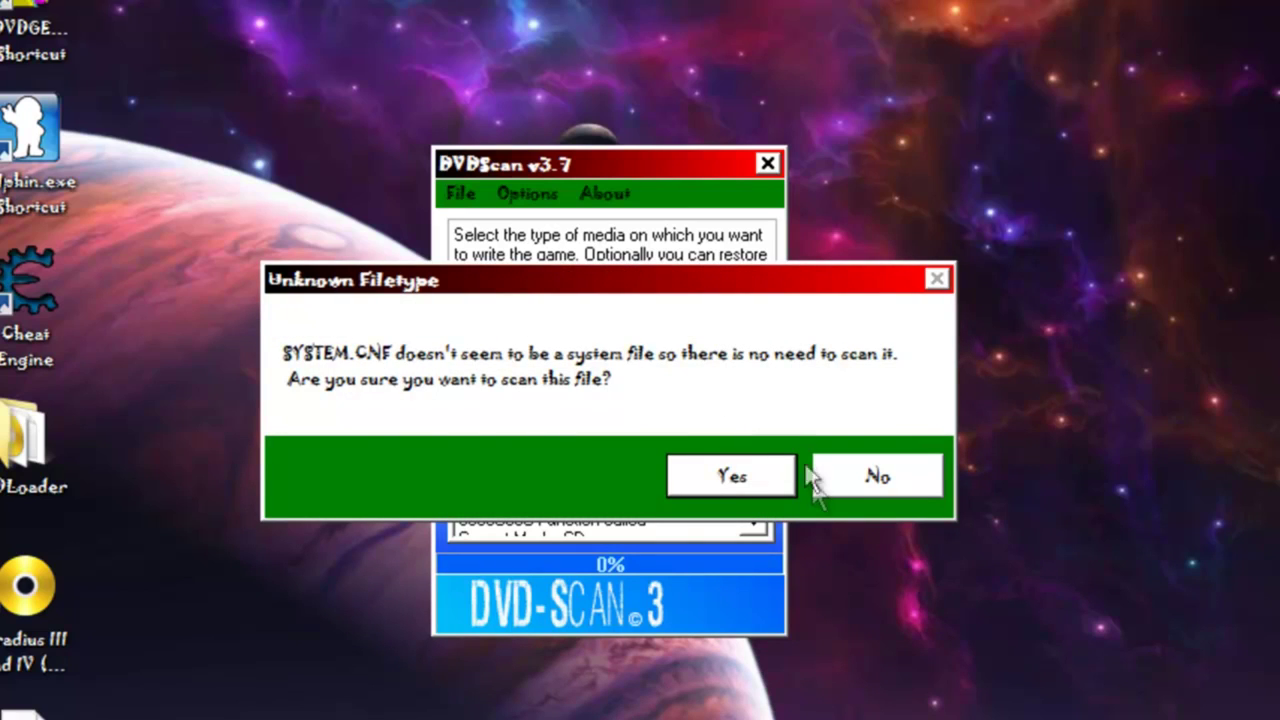
left_click(775, 477)
left_click_drag(760, 415, 763, 478)
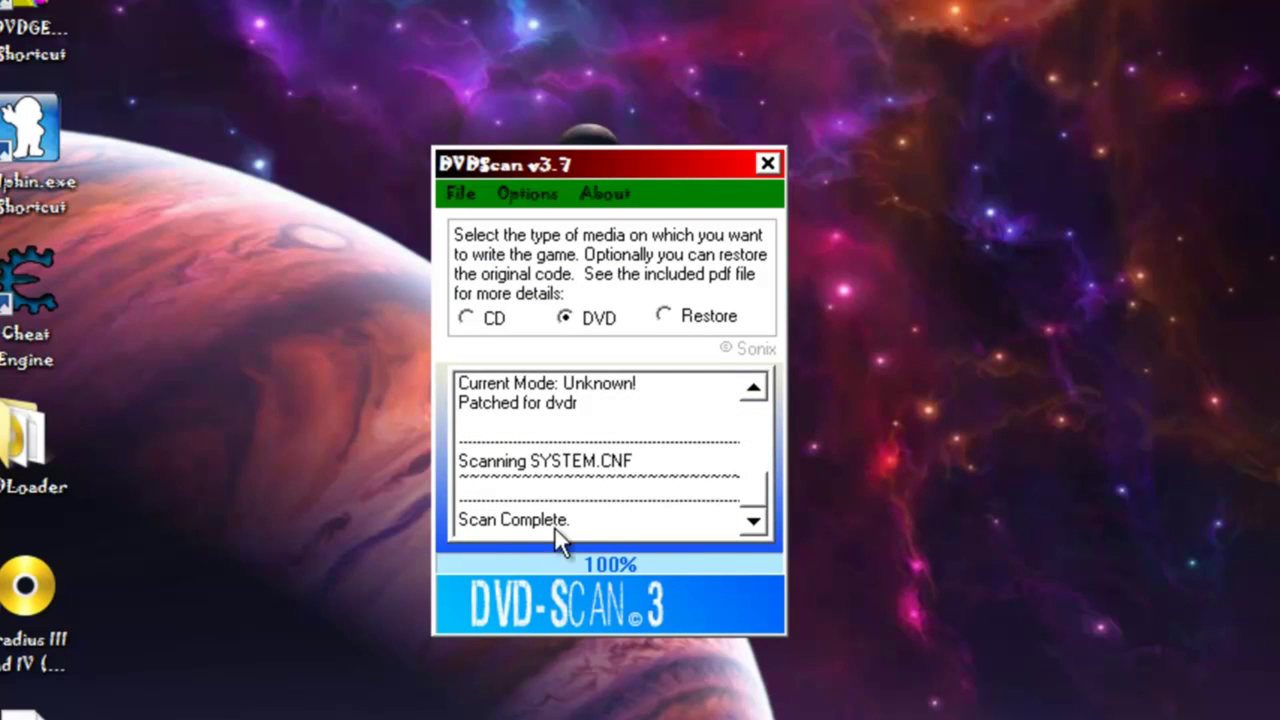
left_click(767, 163)
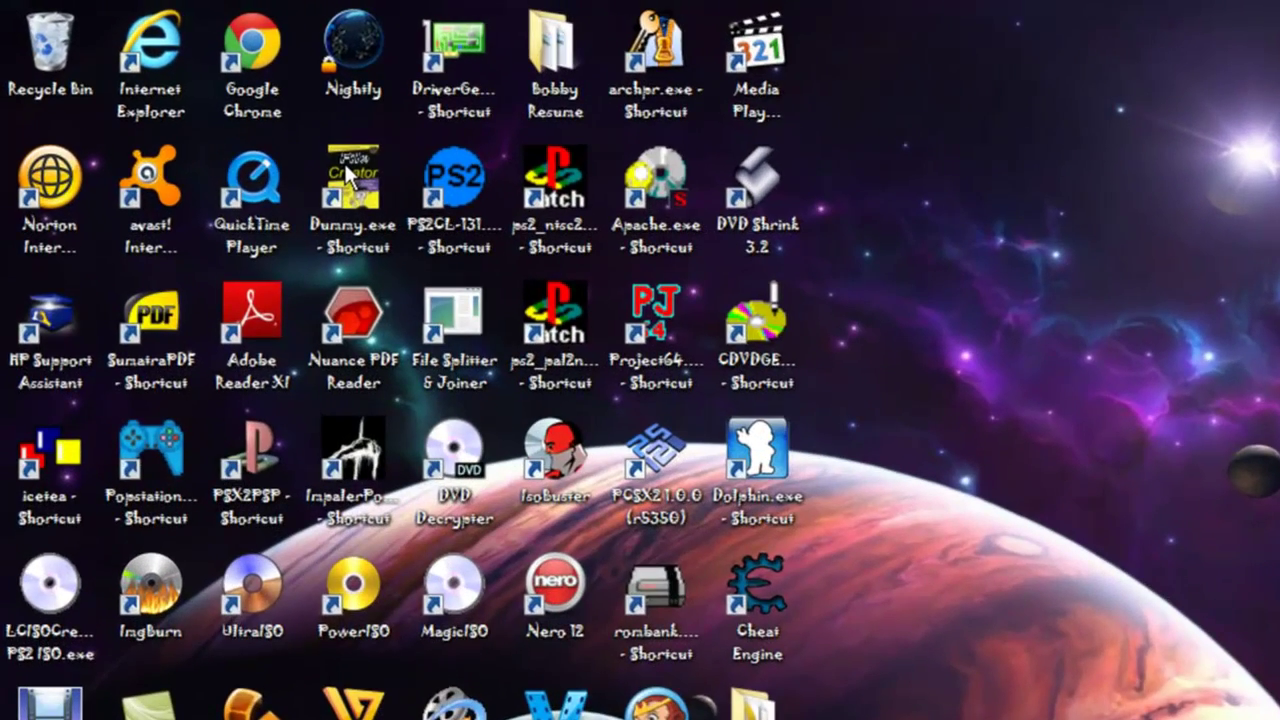
Launch Dummy File Creator and set the size of the single dummy file to 1 GB
double_click(347, 167)
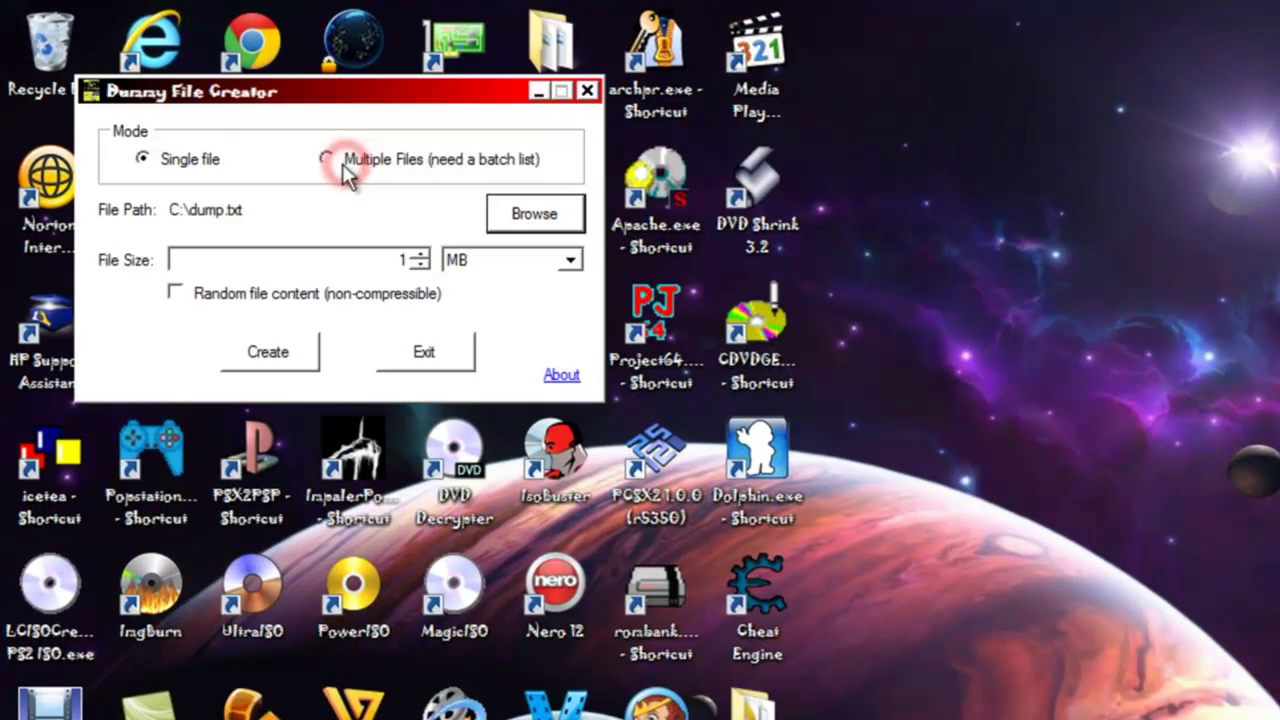
left_click(412, 250)
left_click(416, 253)
left_click(417, 253)
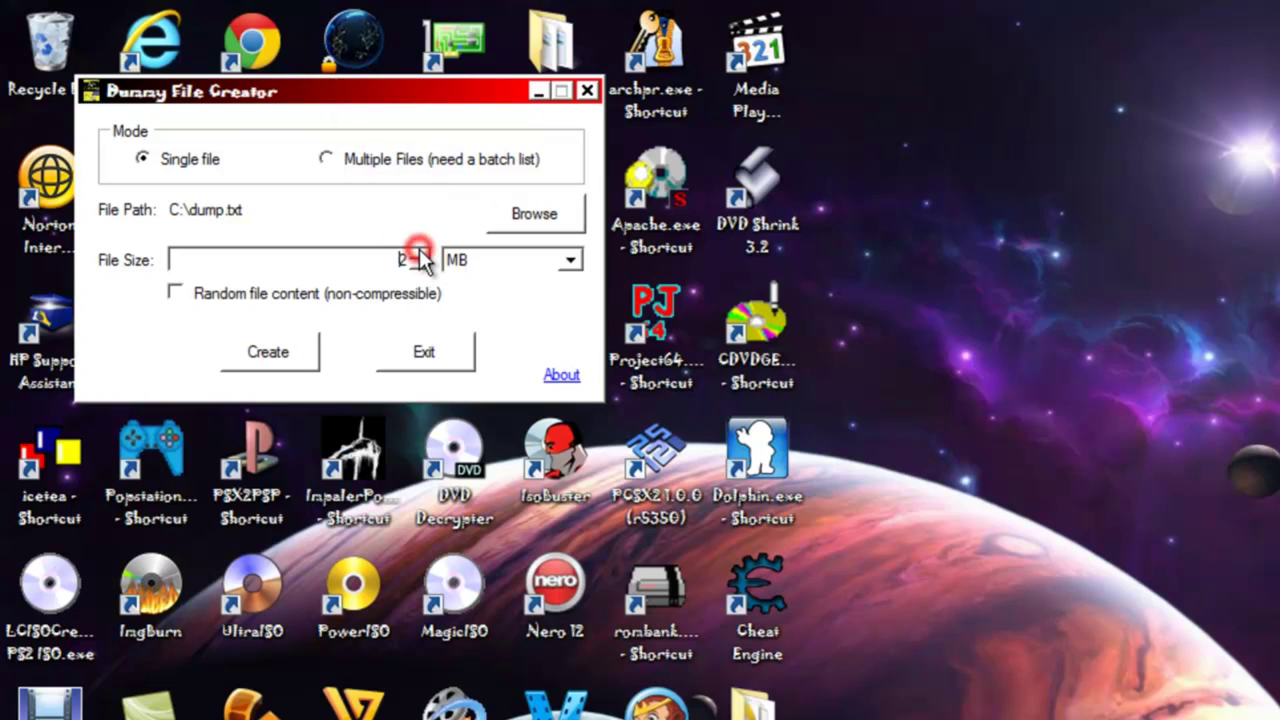
left_click(418, 253)
left_click(570, 263)
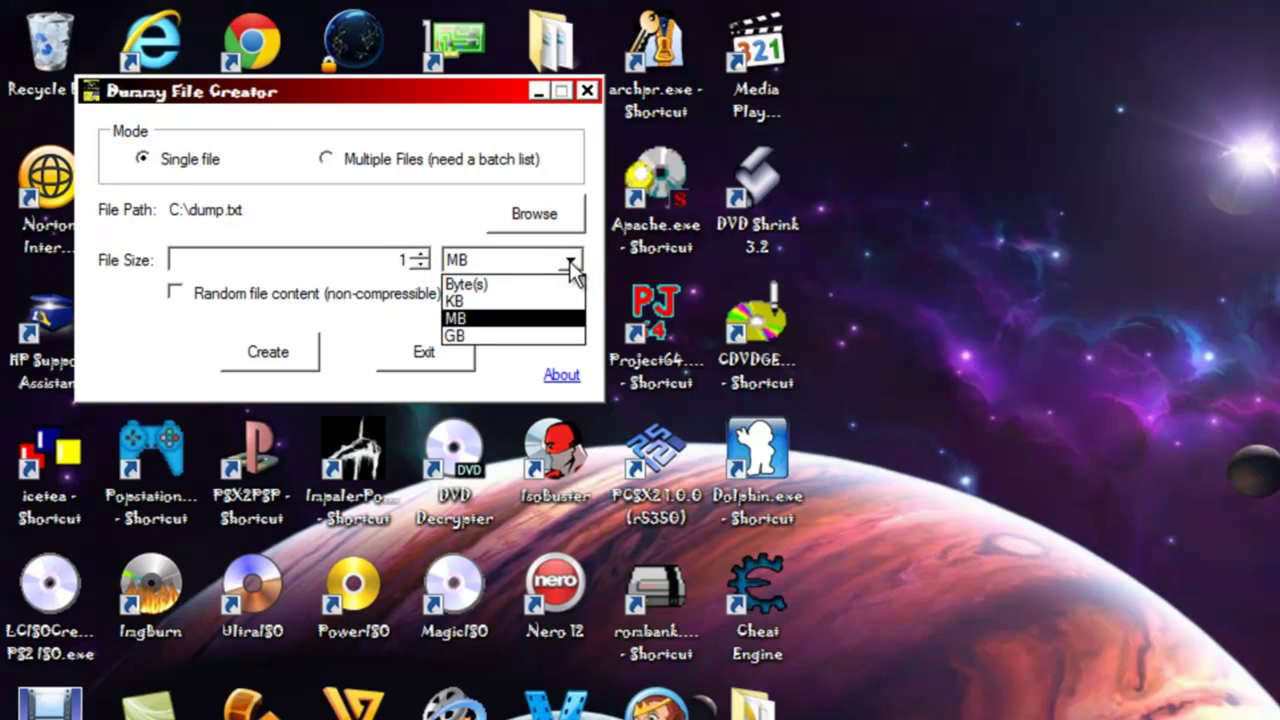
left_click(477, 337)
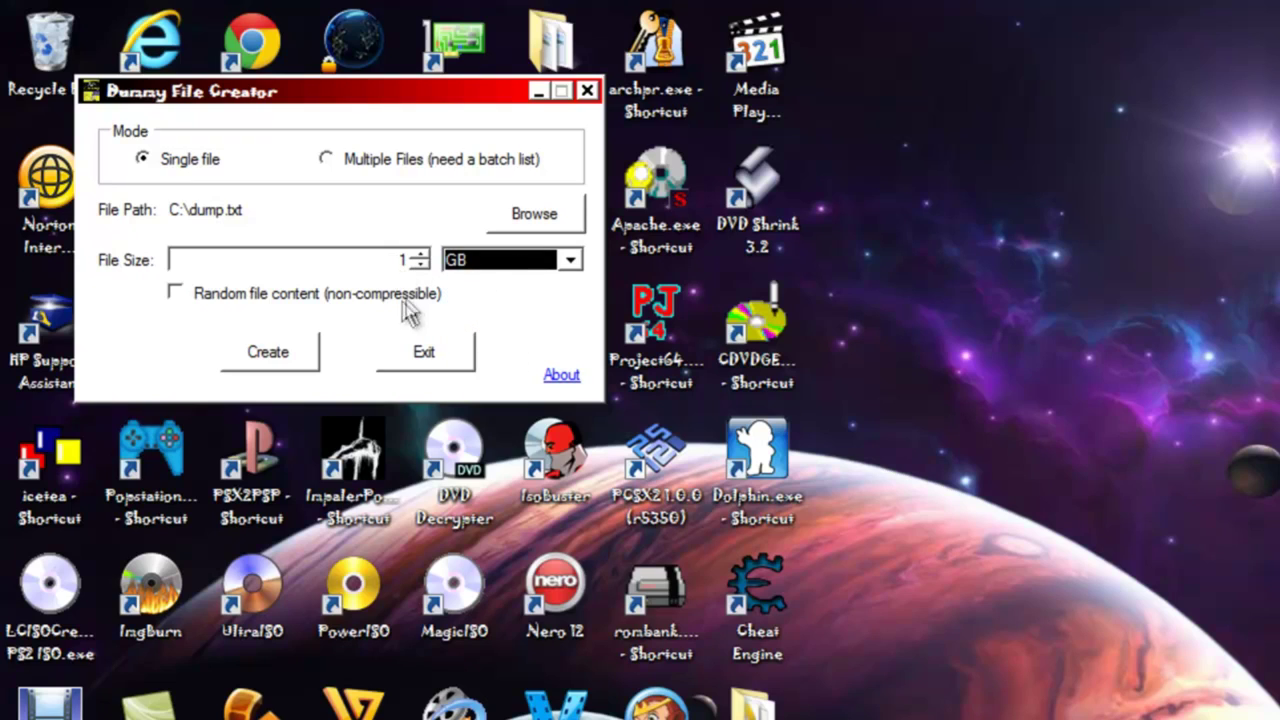
Set the dummy file's save location to the Desktop with the file name Z.Z
left_click(537, 230)
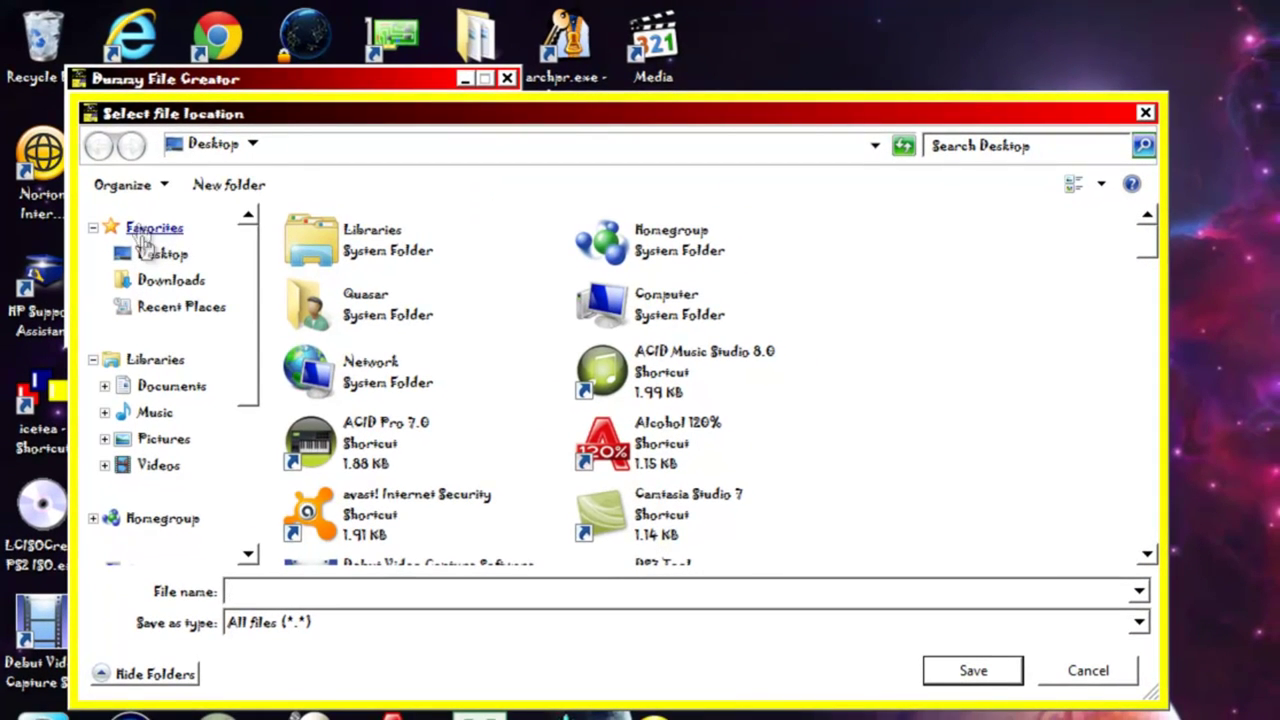
left_click(160, 258)
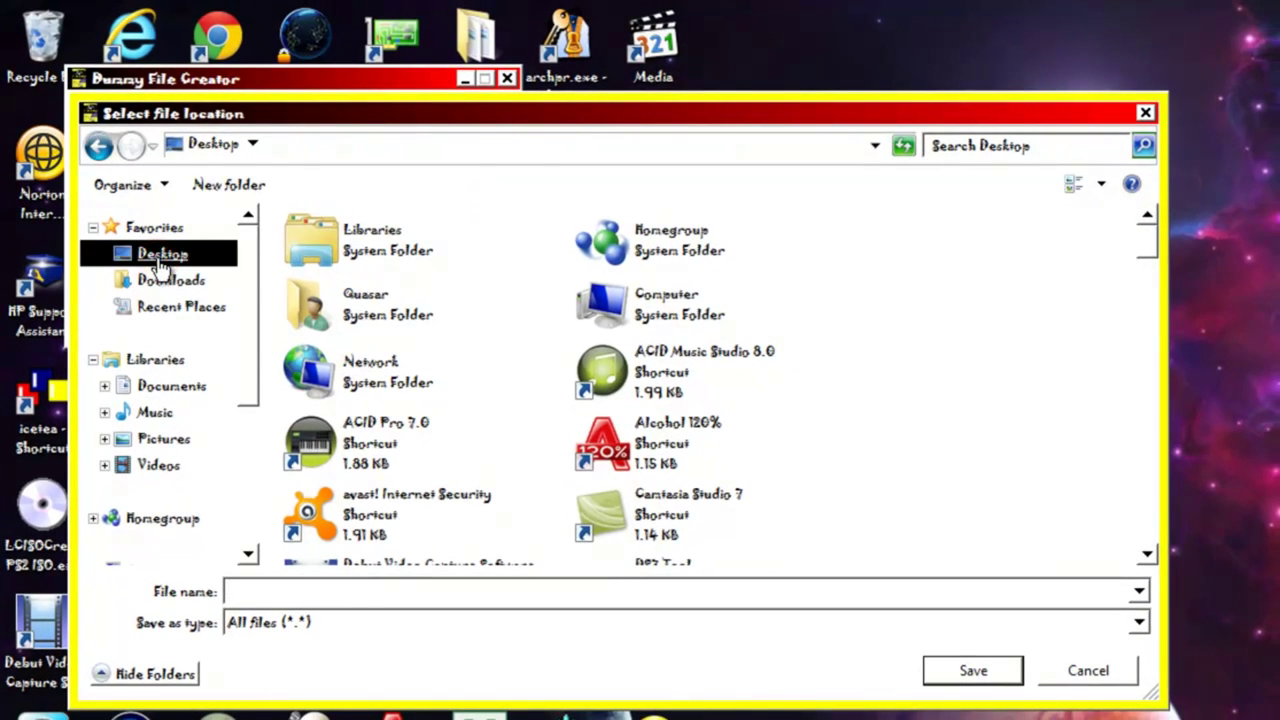
left_click(237, 590)
type("z.zi")
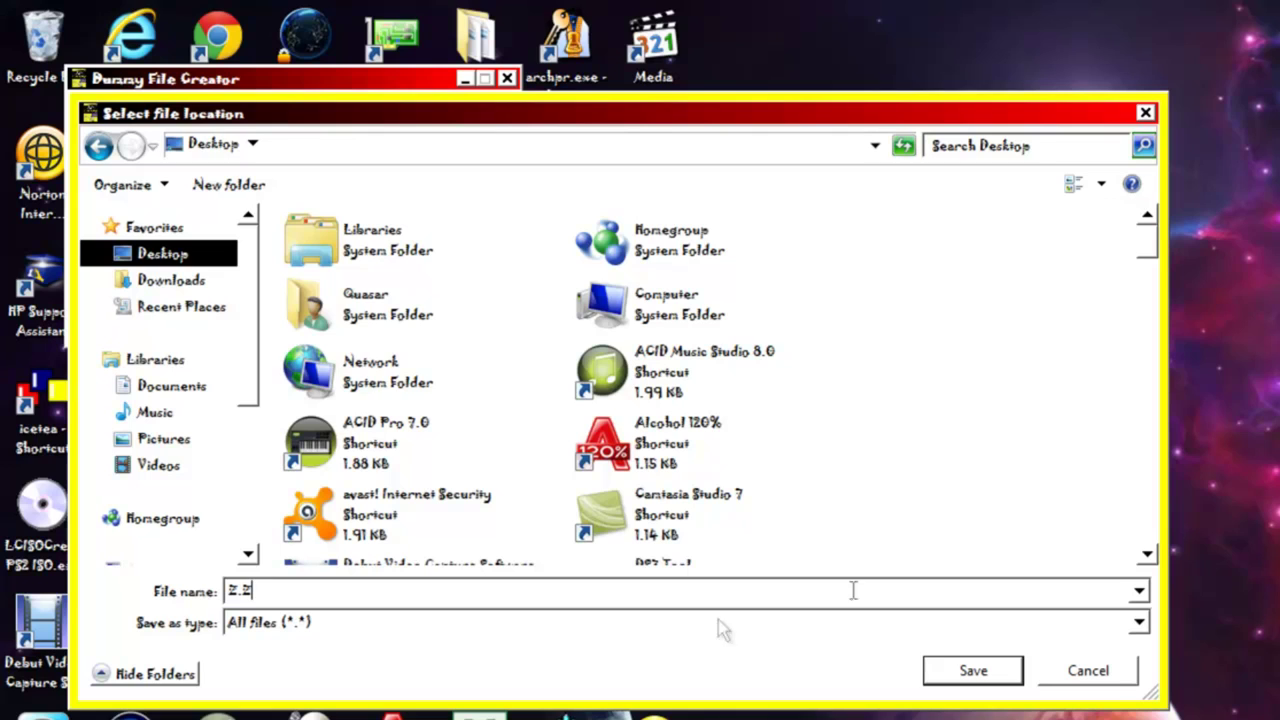
left_click(940, 674)
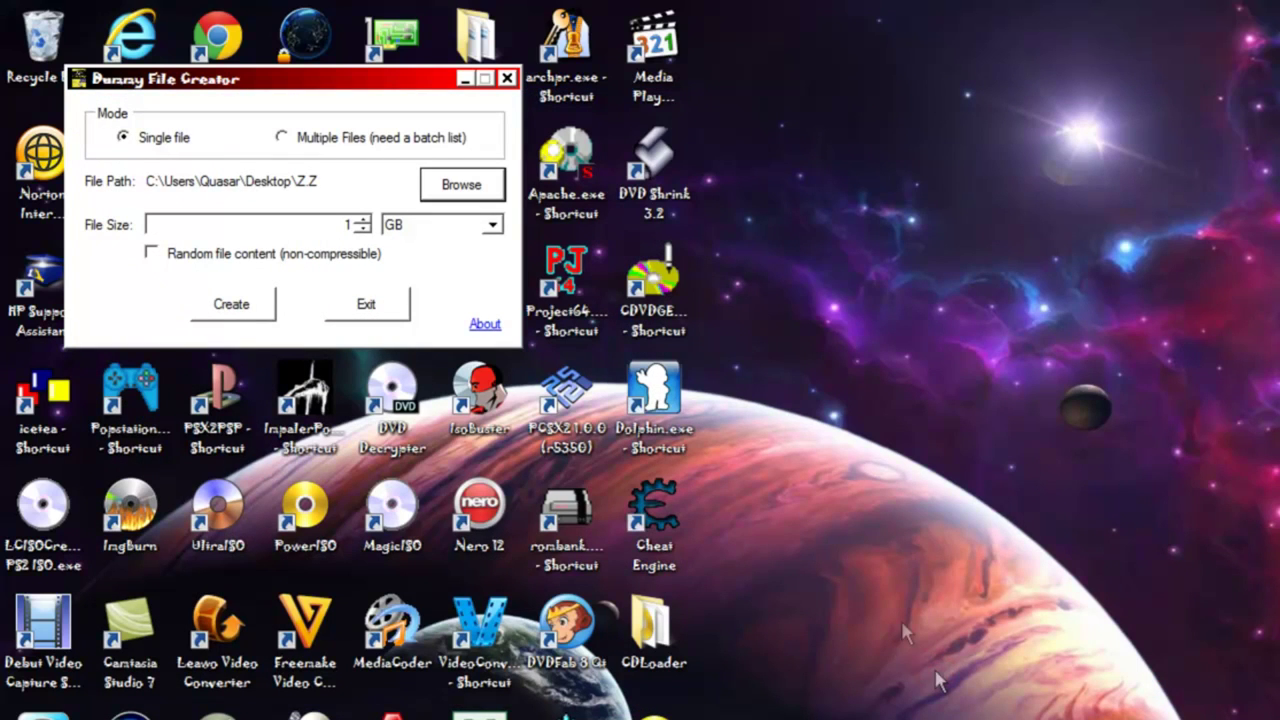
Create the 1 GB dummy file and close Dummy File Creator once the file is written
left_click(224, 312)
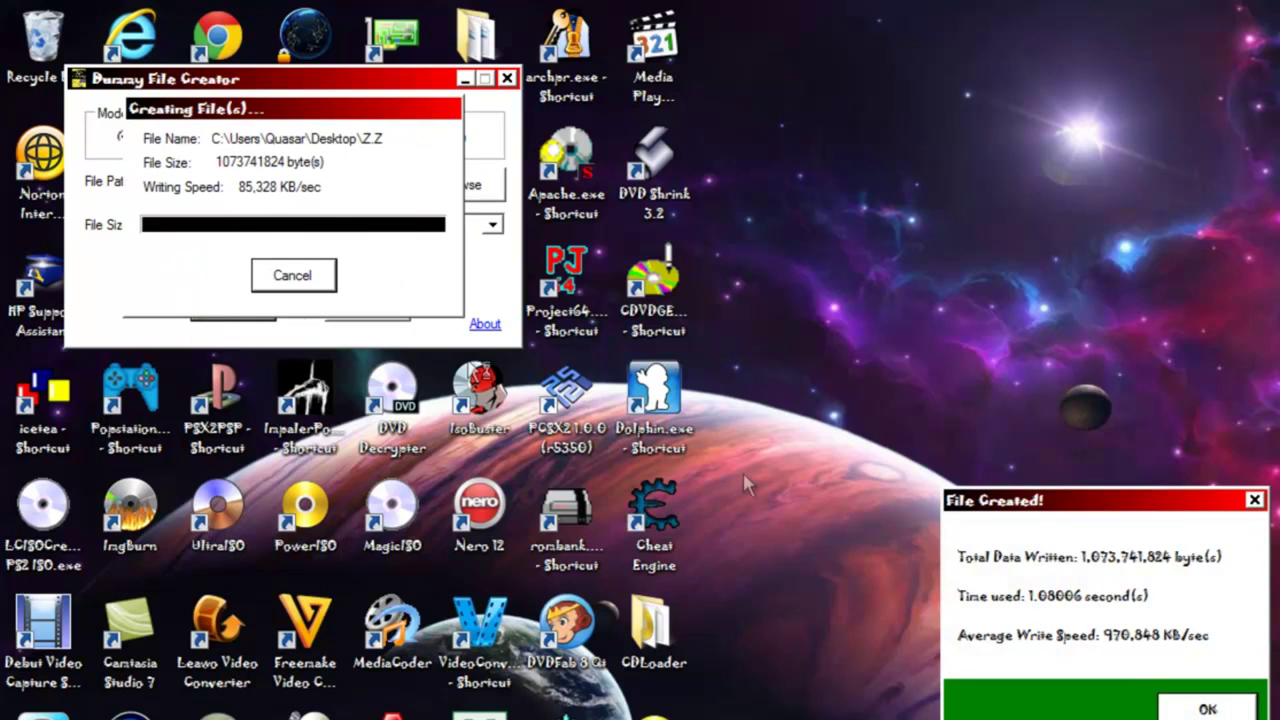
left_click(1190, 706)
left_click(507, 78)
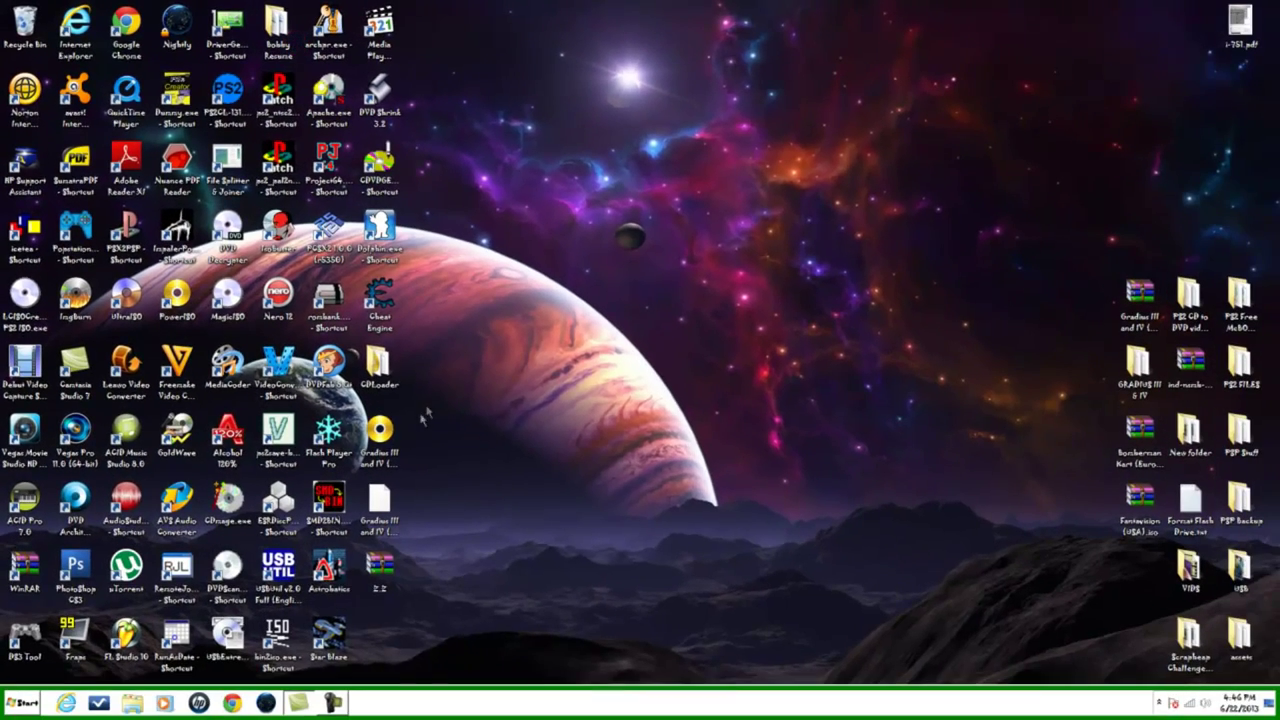
Move the Z.Z dummy file beside the Gradius III and IV archive on the desktop and check its size in its properties
left_click_drag(520, 557, 1100, 316)
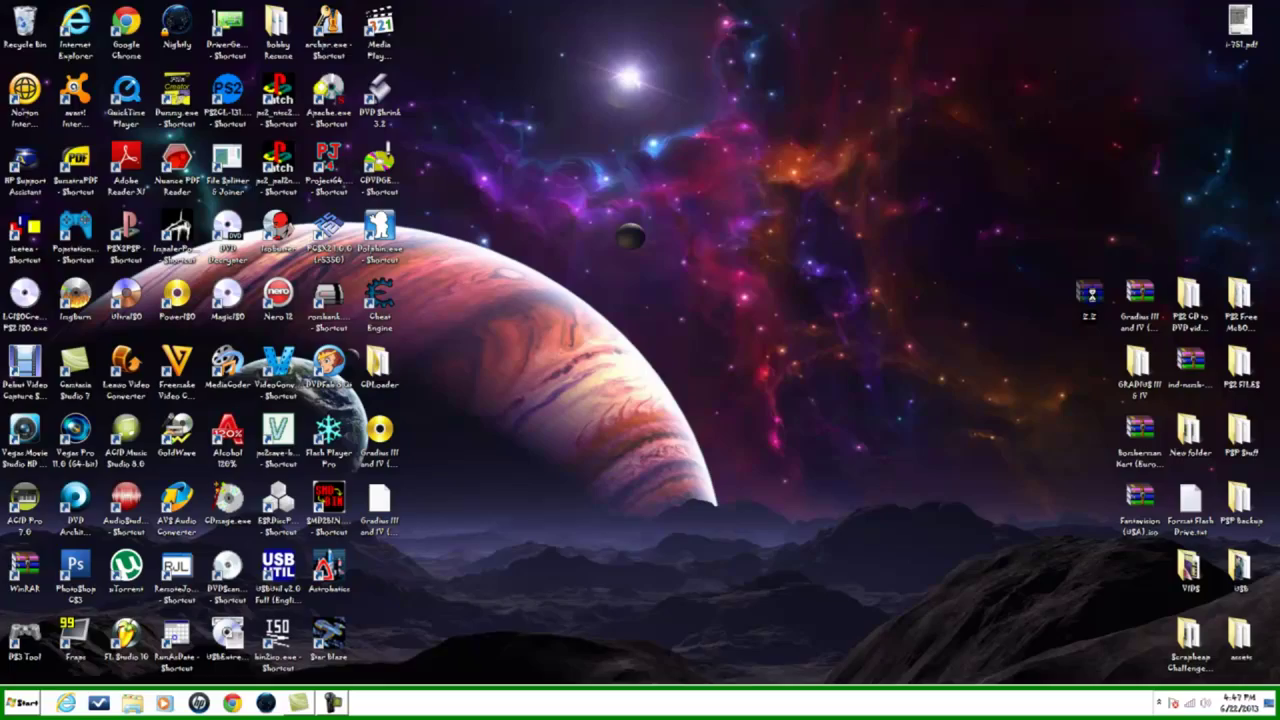
right_click(1098, 312)
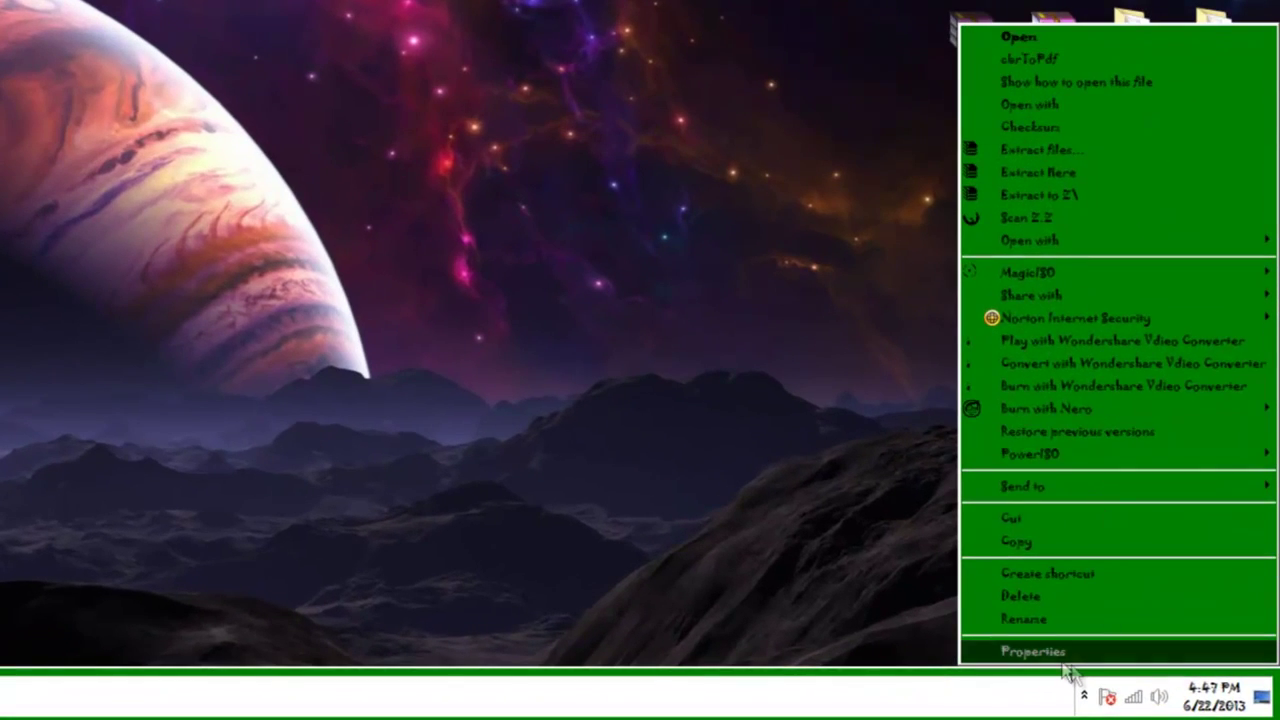
left_click(1055, 652)
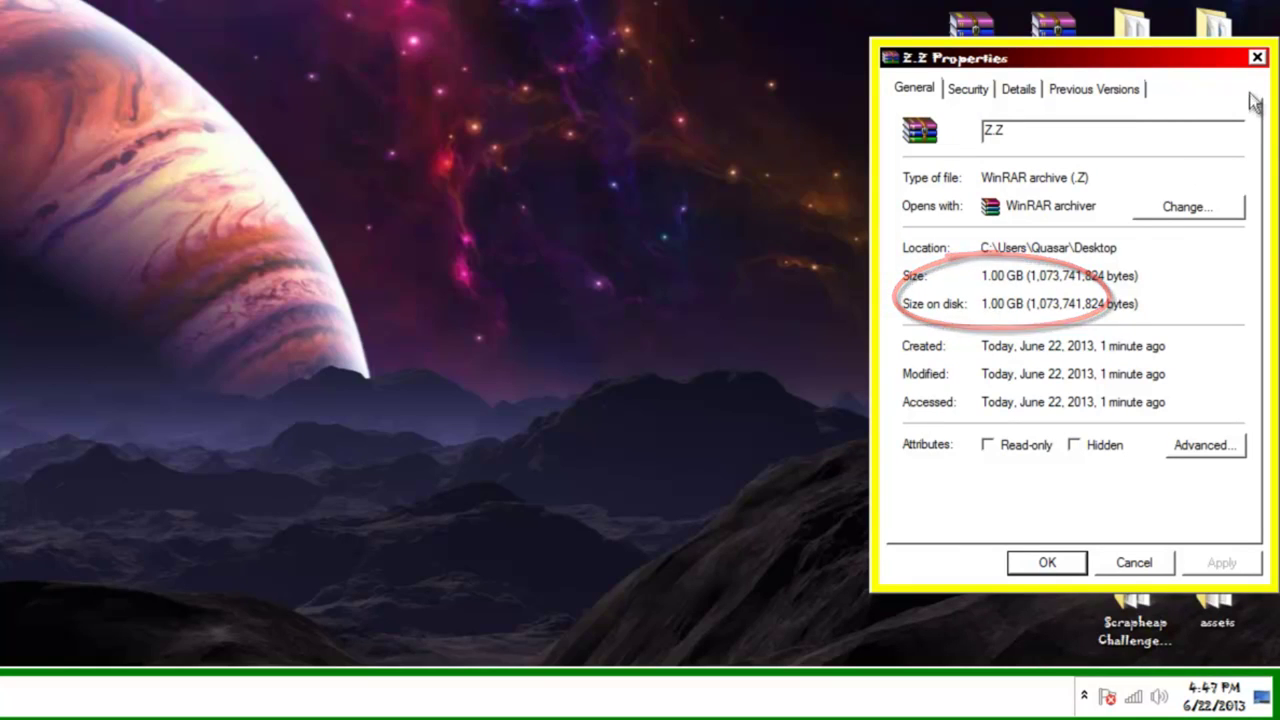
left_click(1257, 57)
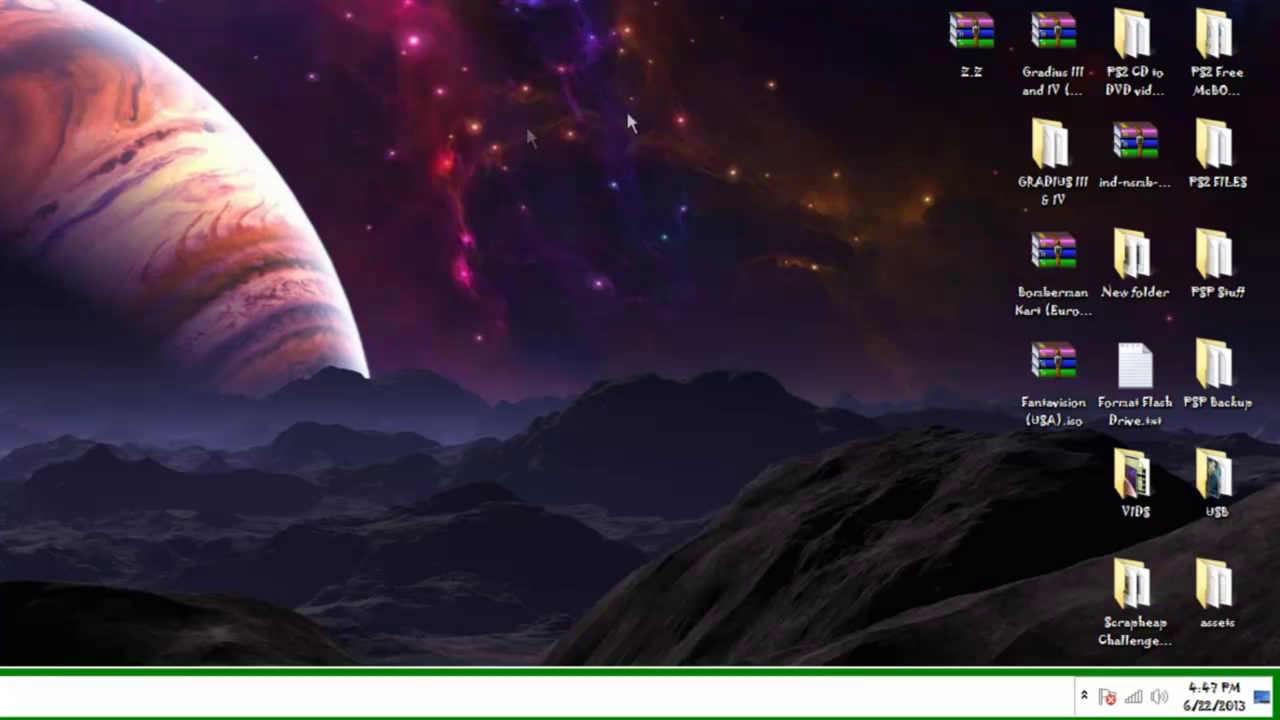
Move Z.Z into the GRADIUS III & IV folder and check the folder's contents
left_click(1030, 152)
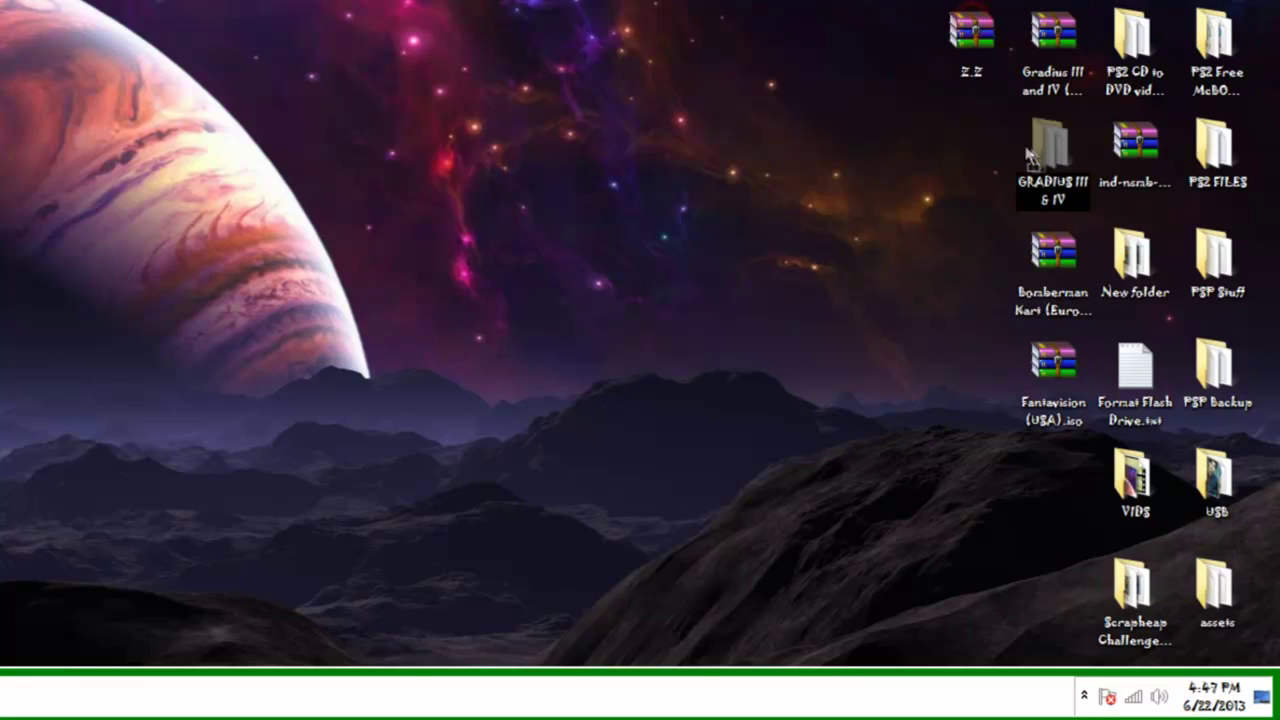
double_click(1030, 152)
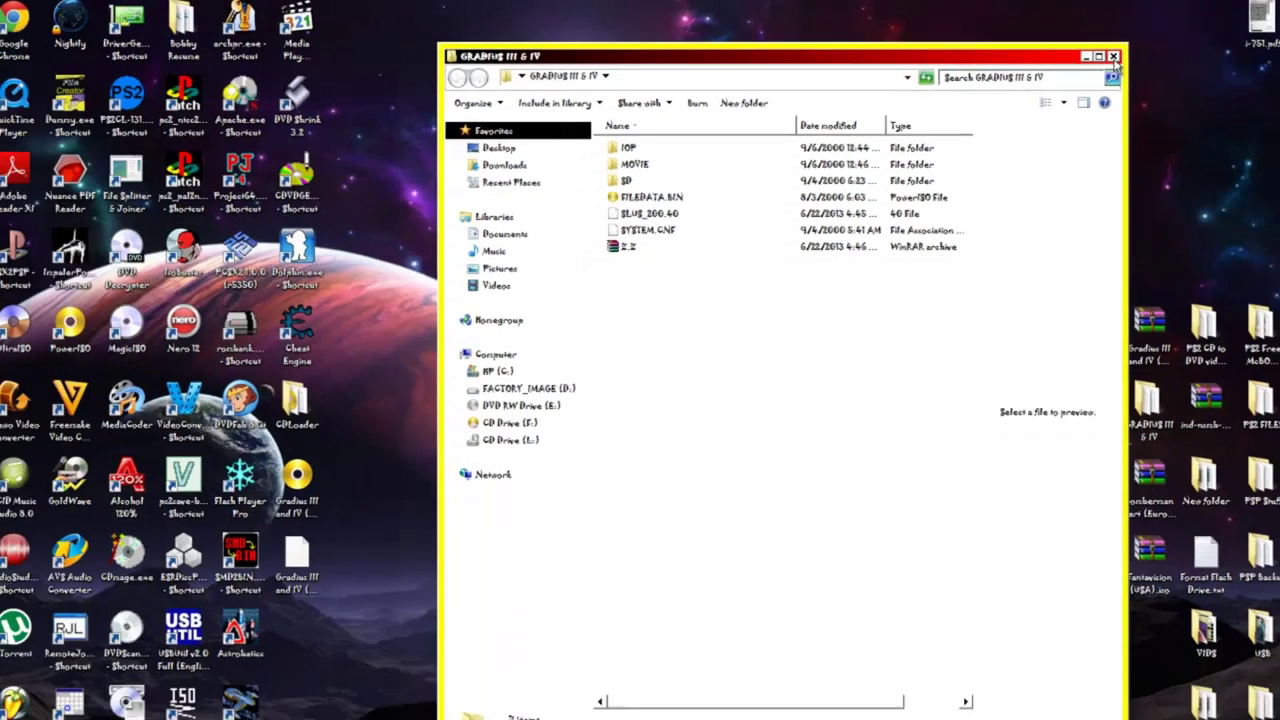
left_click(1101, 58)
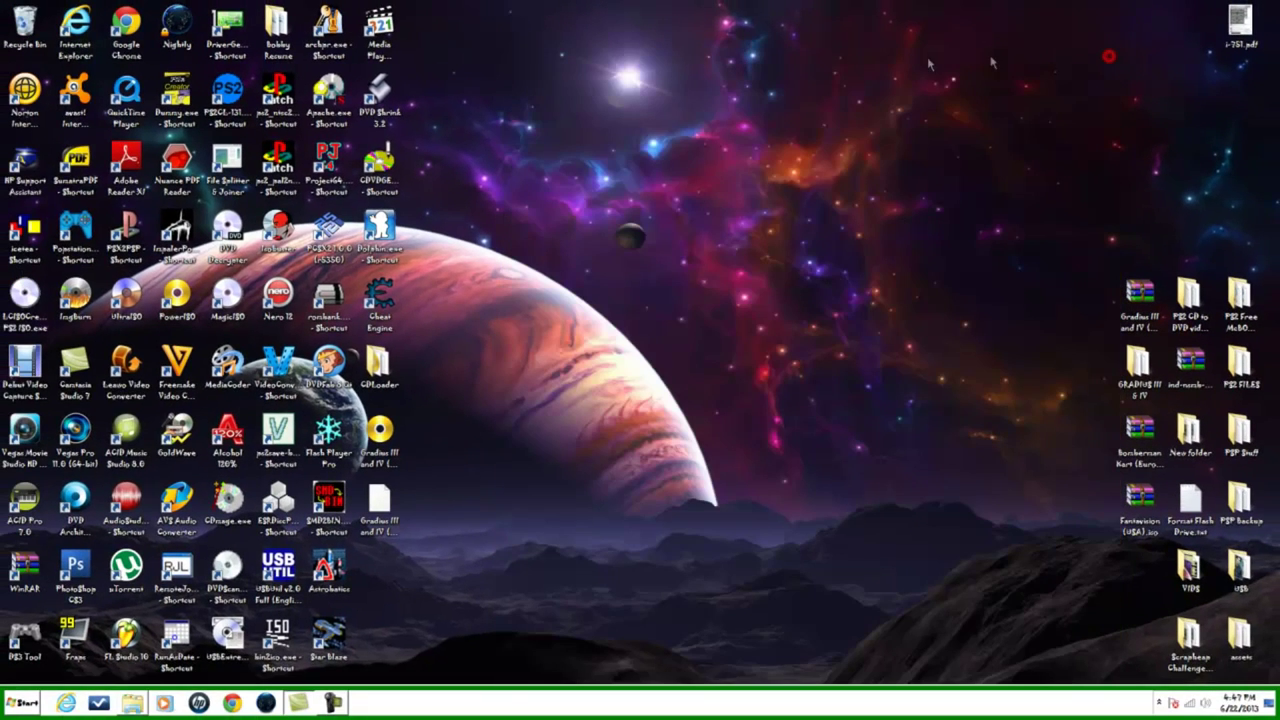
Delete Gradius III and IV (USA).bin and the other original Gradius III and IV file below it from the desktop
left_click(400, 428)
right_click(379, 428)
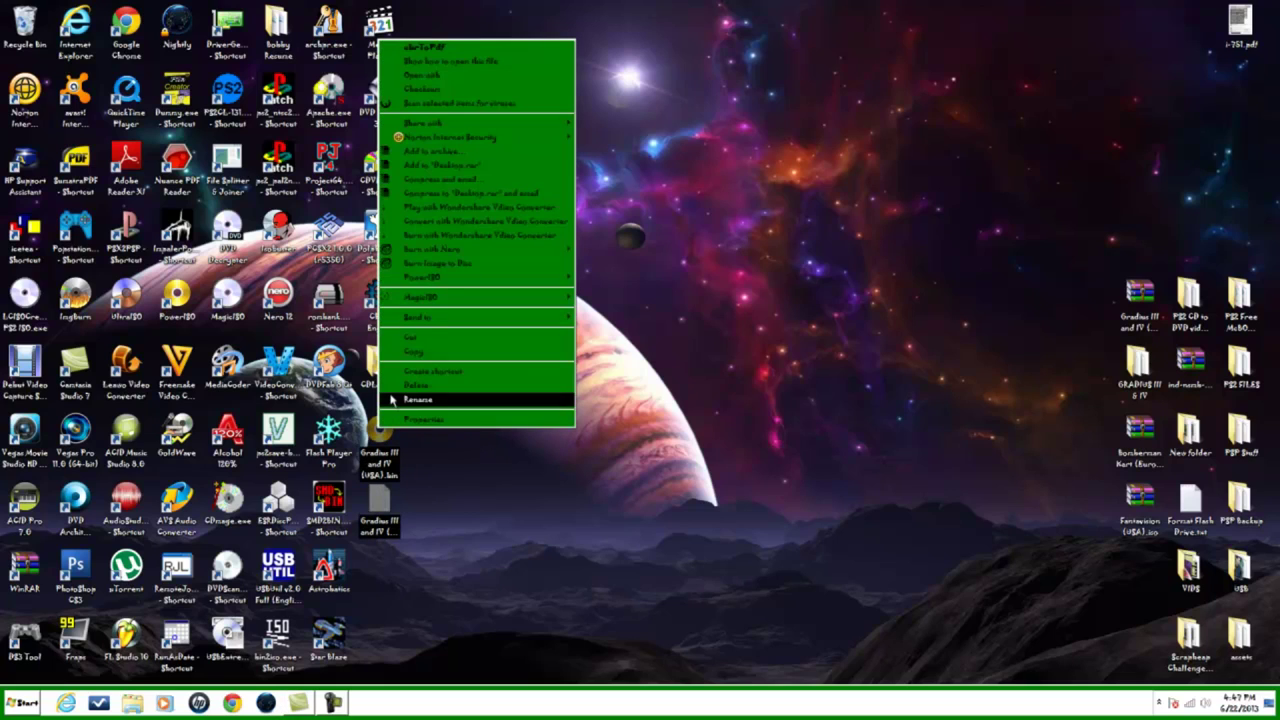
left_click(391, 385)
left_click(677, 361)
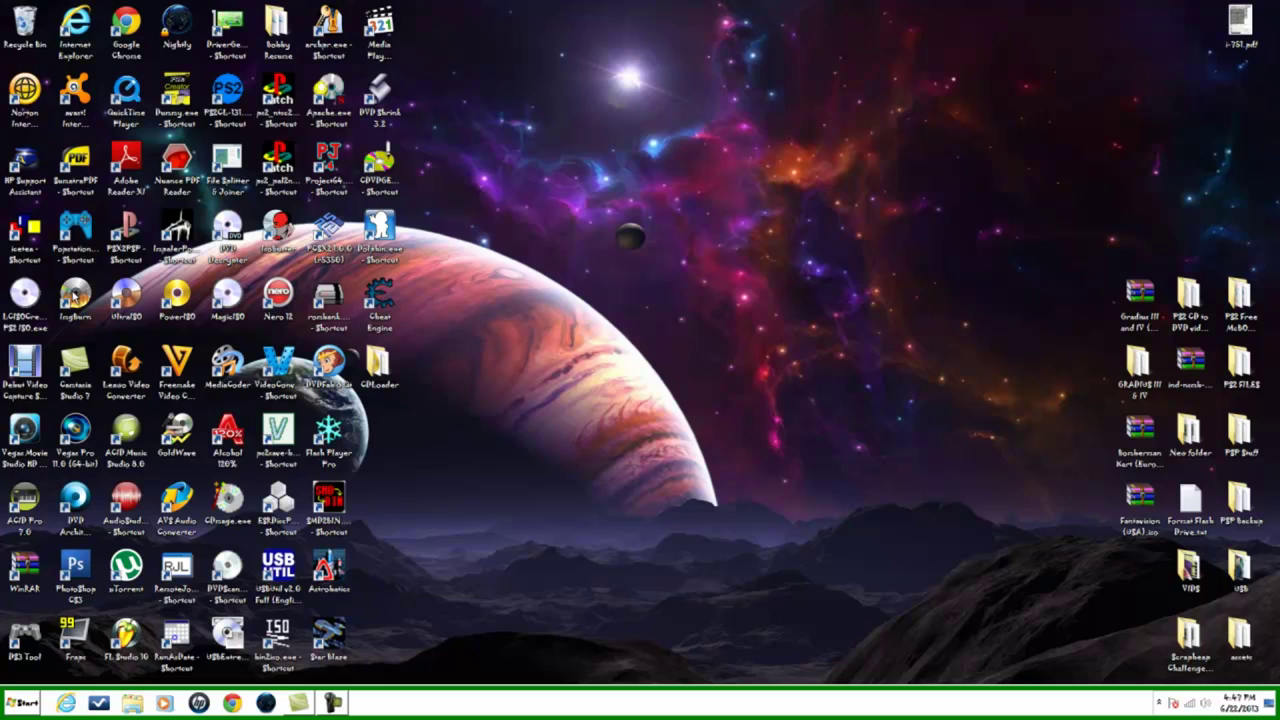
Launch ImgBurn to create an image from files/folders and add the desktop's GRADIUS III & IV folder as the source
double_click(76, 292)
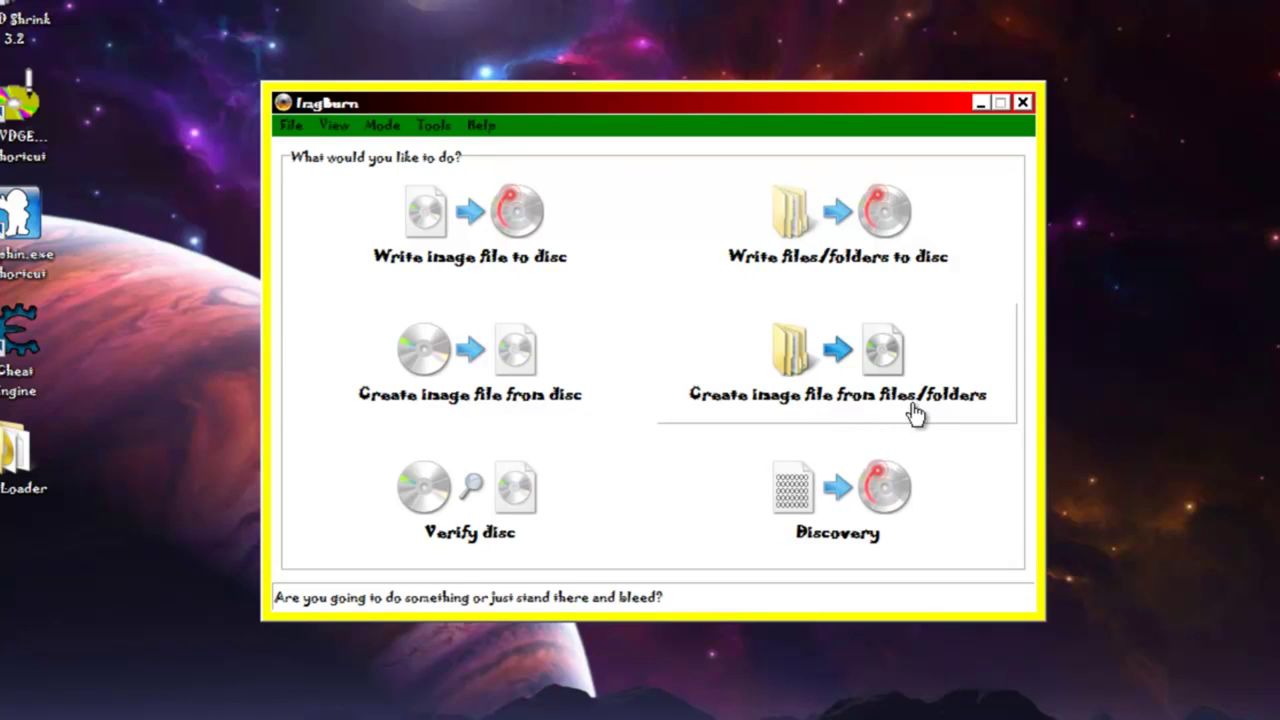
left_click(812, 368)
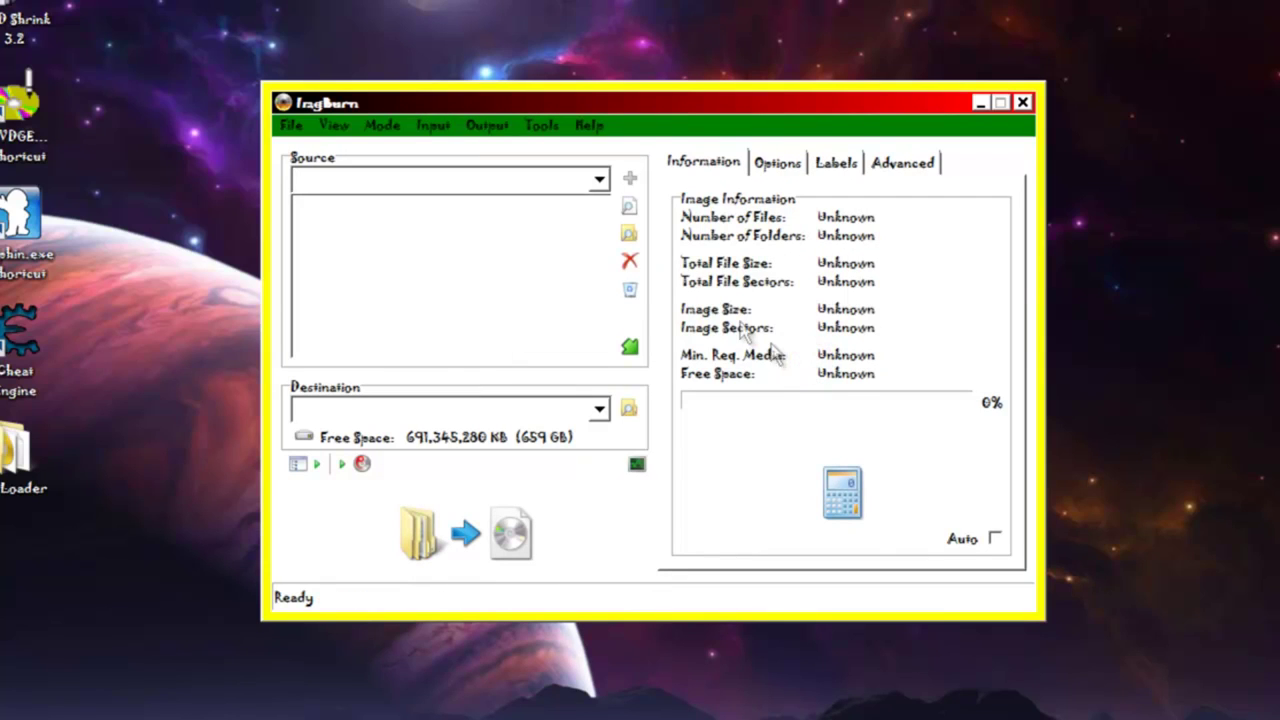
left_click(631, 236)
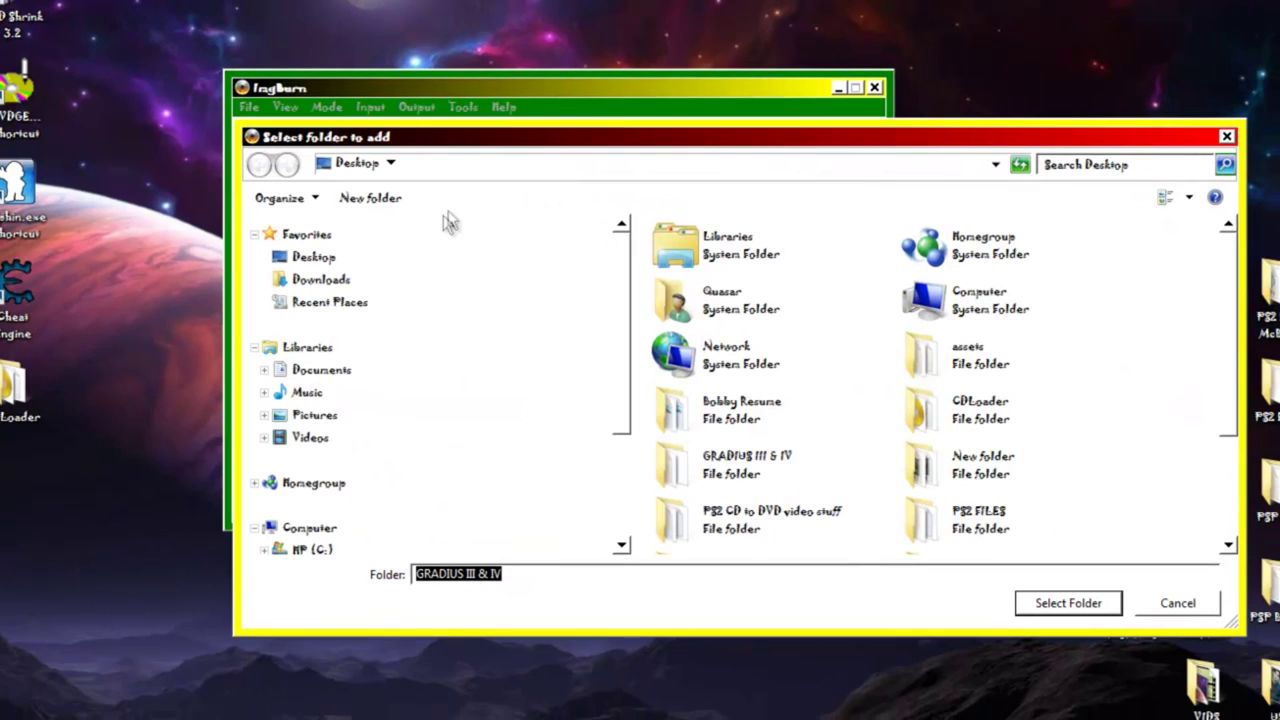
left_click(313, 258)
left_click(712, 266)
scroll(710, 266, "down", 3)
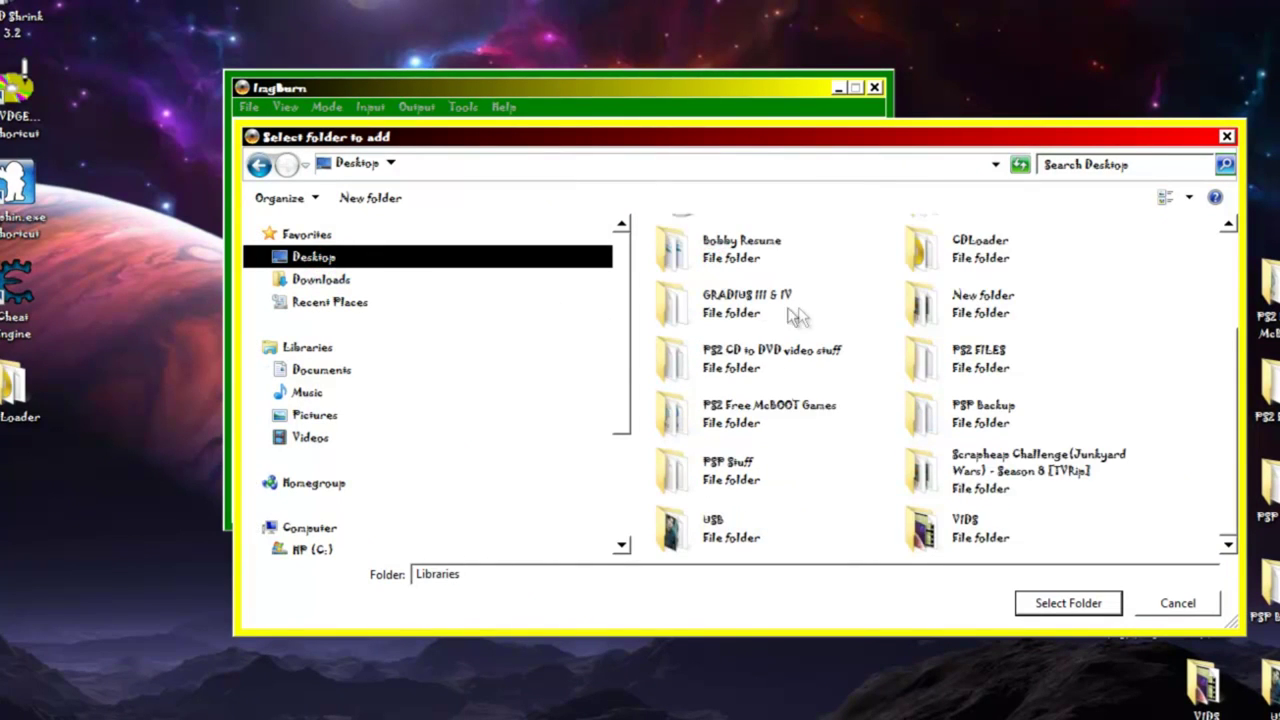
left_click(731, 314)
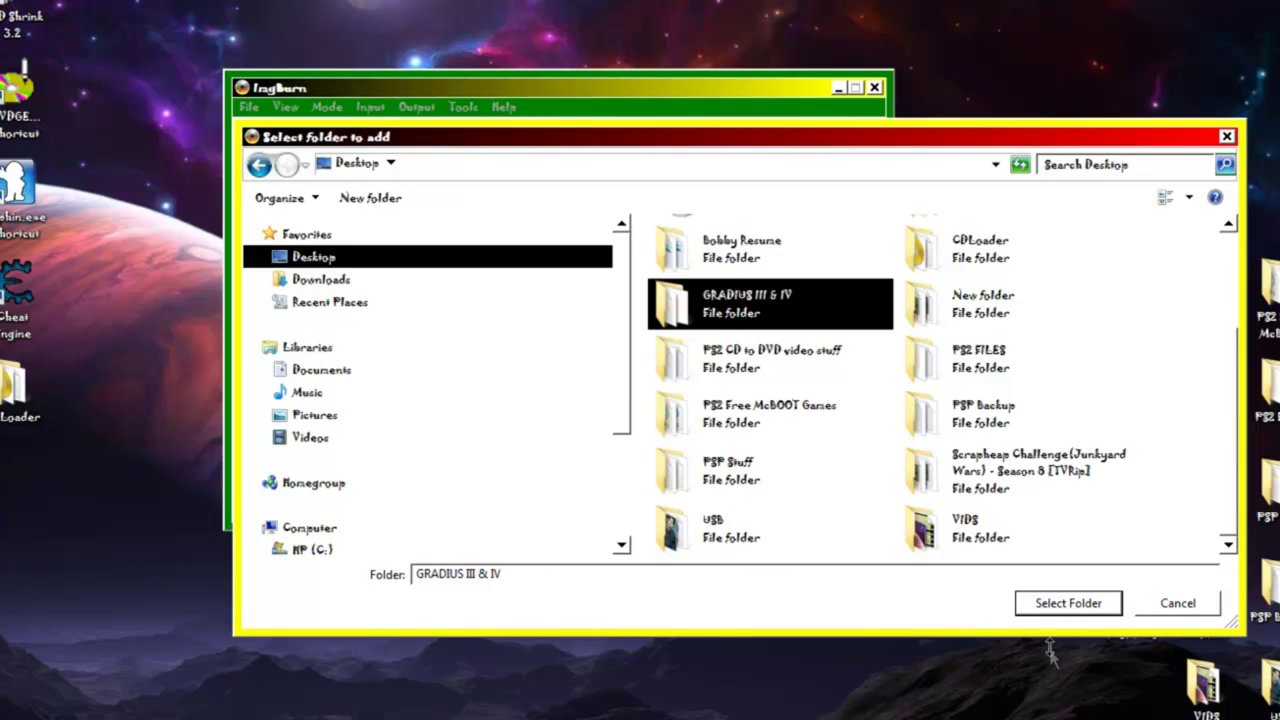
left_click(1042, 605)
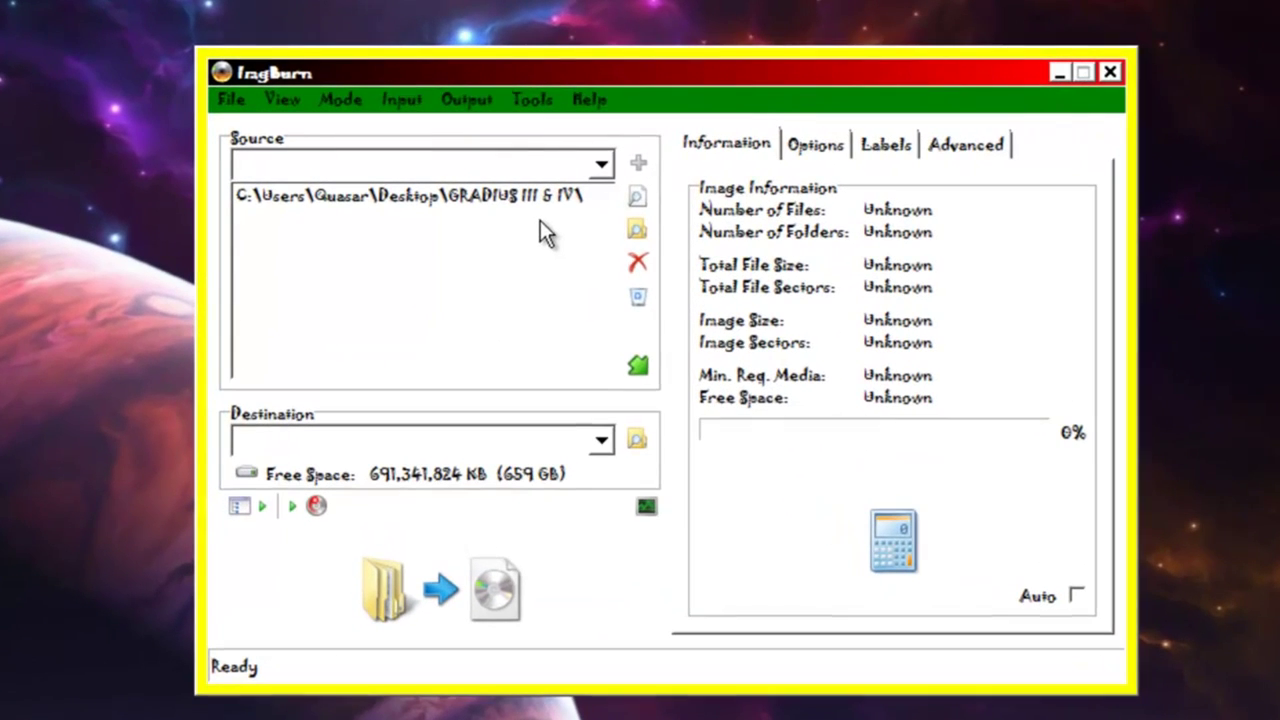
Set the ISO9660 and UDF volume labels to GRADIUS_III_AND_IV with synchronised editing
left_click(884, 146)
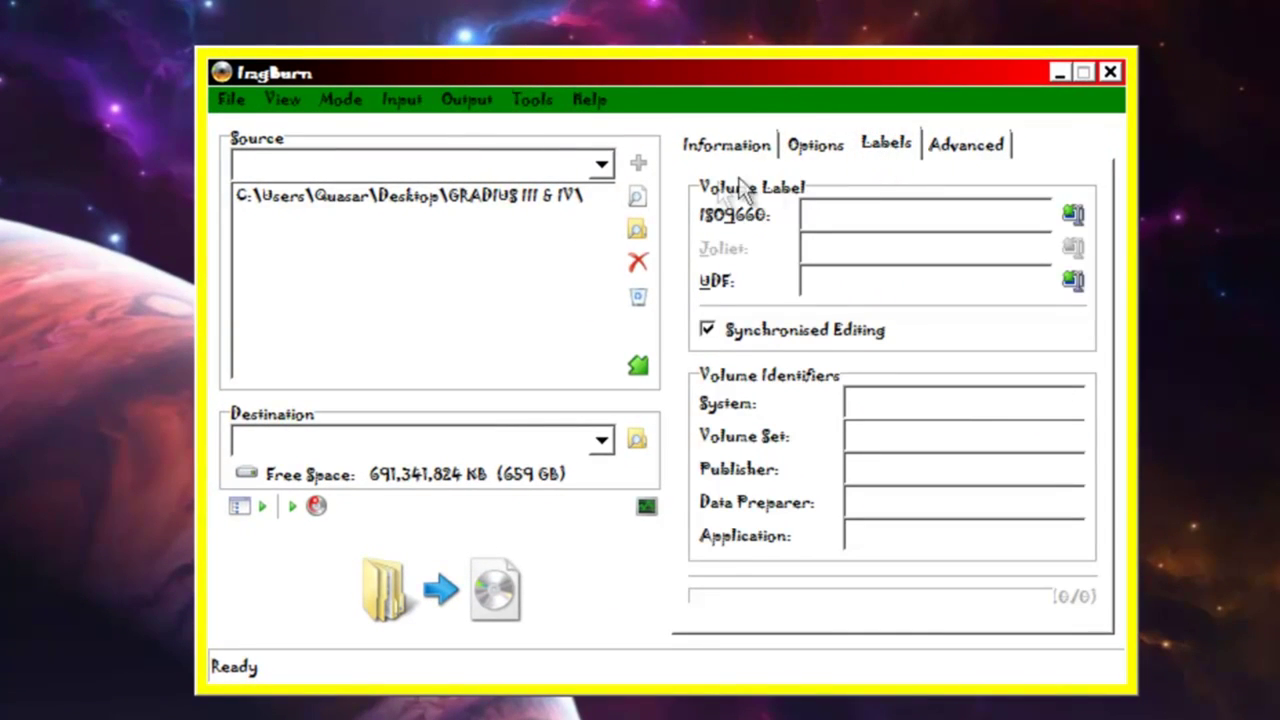
left_click(830, 216)
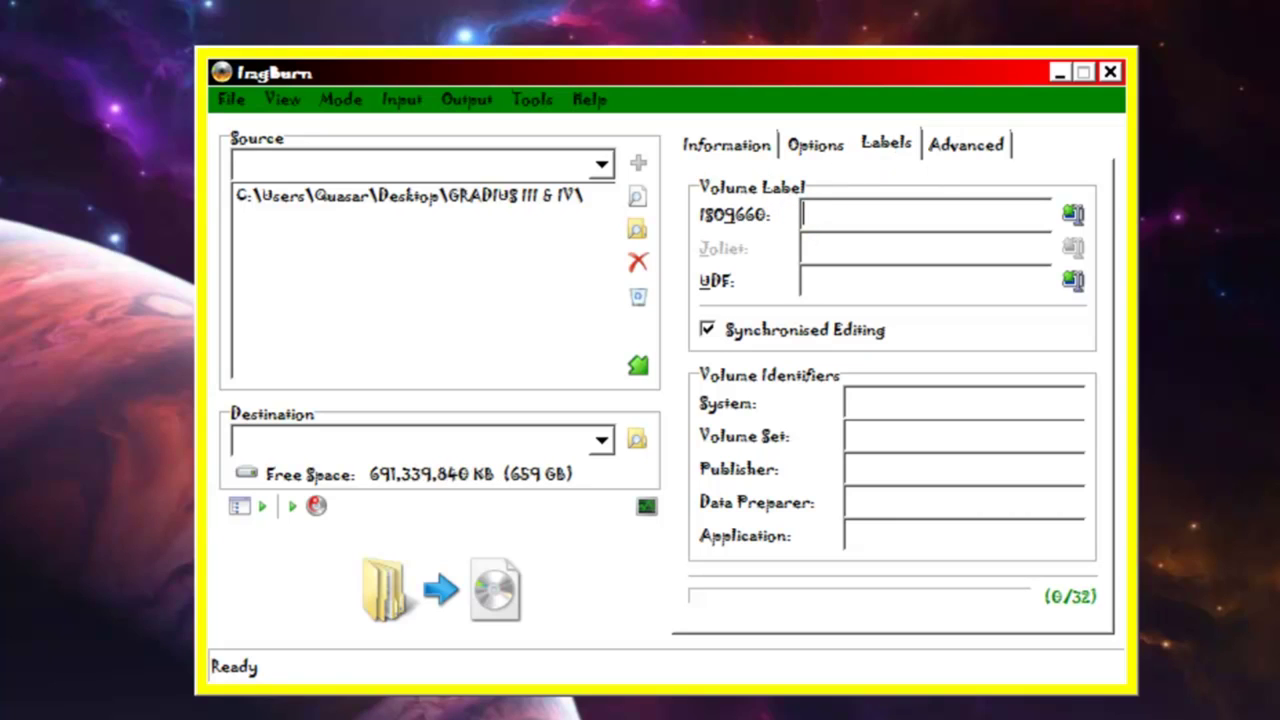
type("GR")
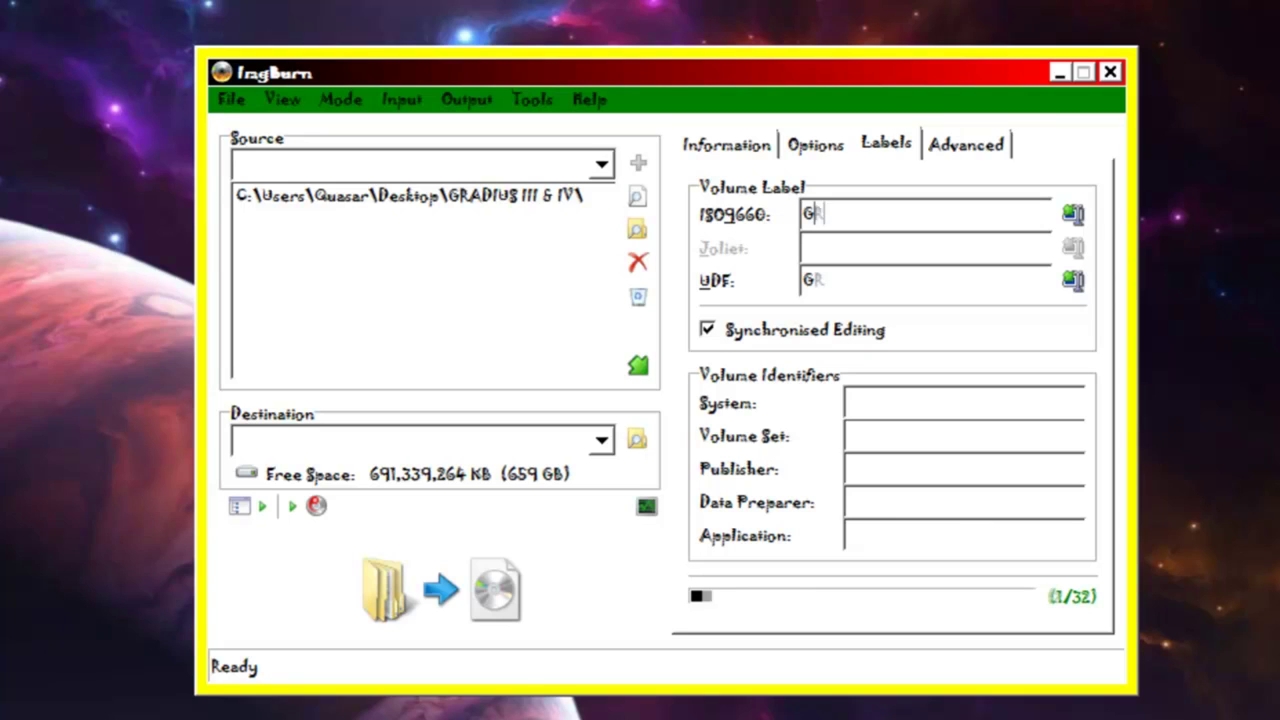
type("A")
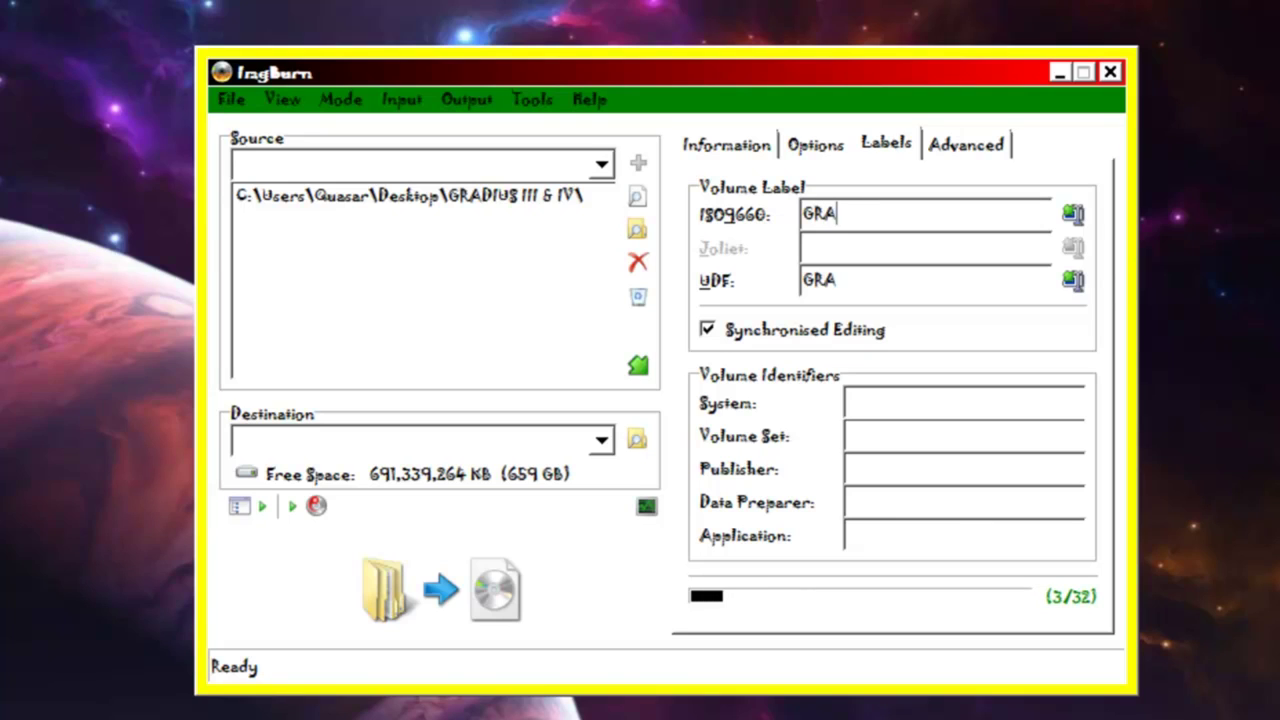
type("DIUS_III")
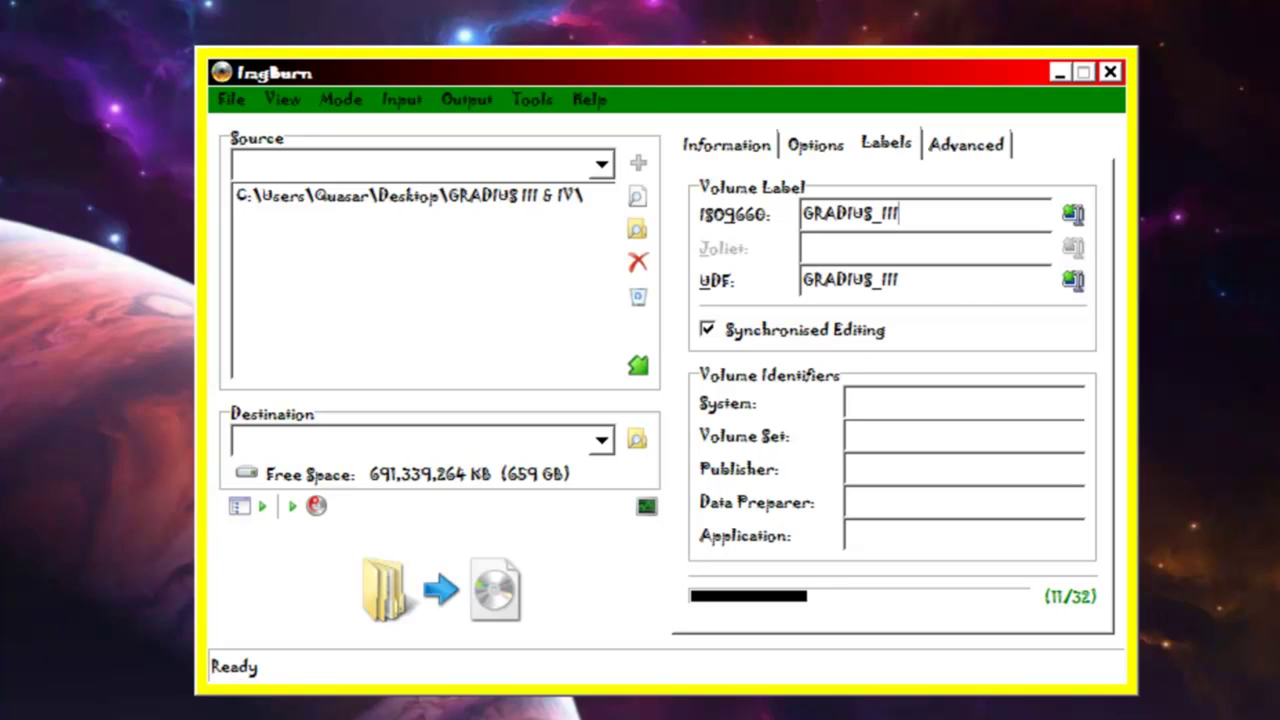
type("AND")
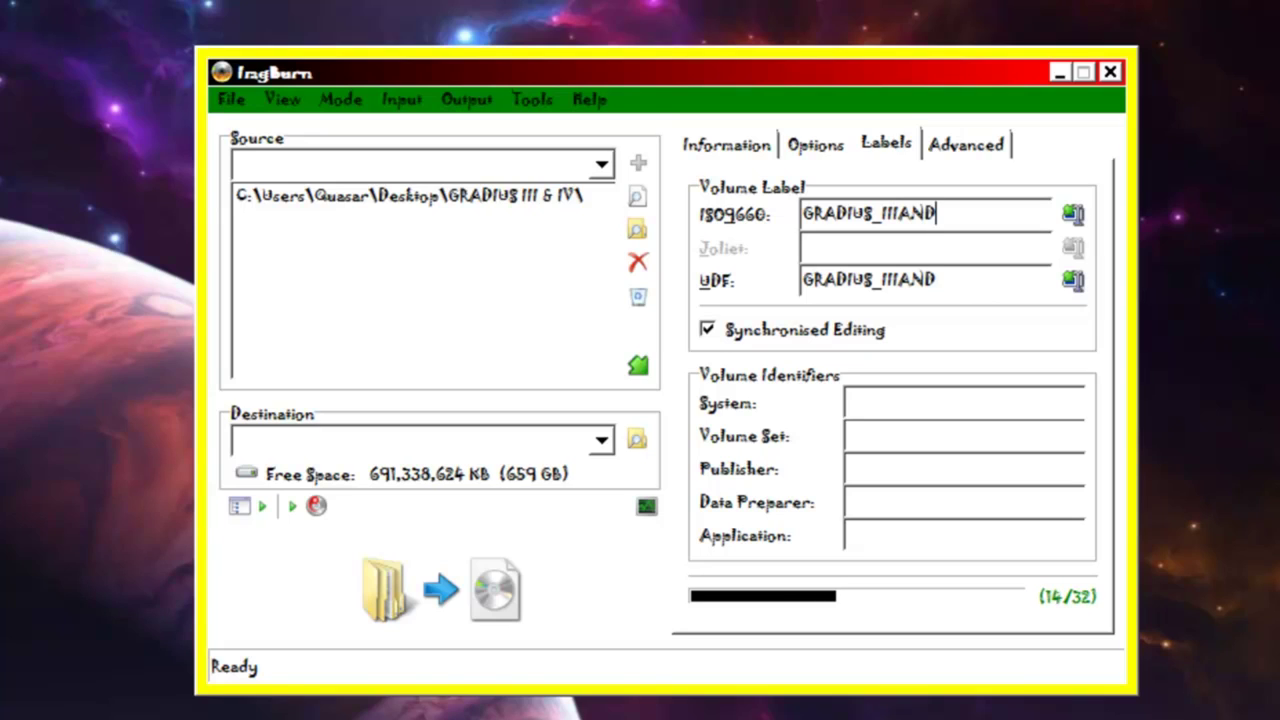
key("BackSpace")
key("BackSpace")
key("BackSpace")
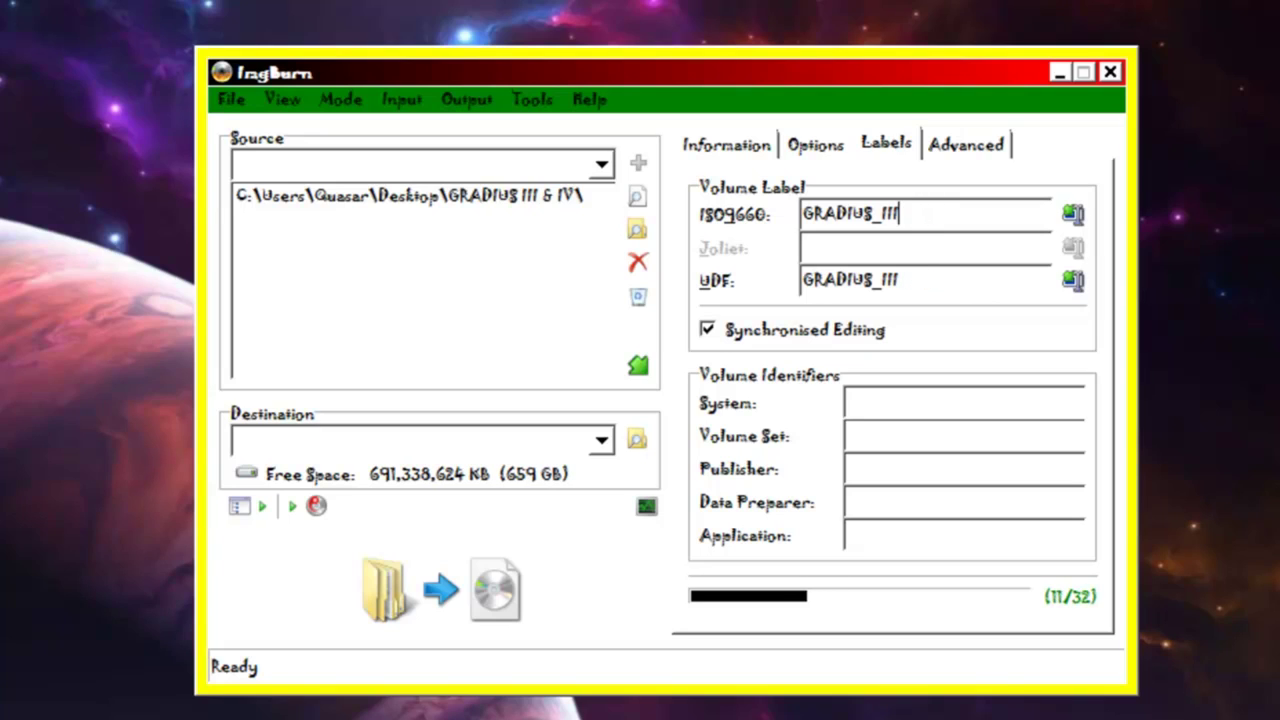
type("_")
type("AN")
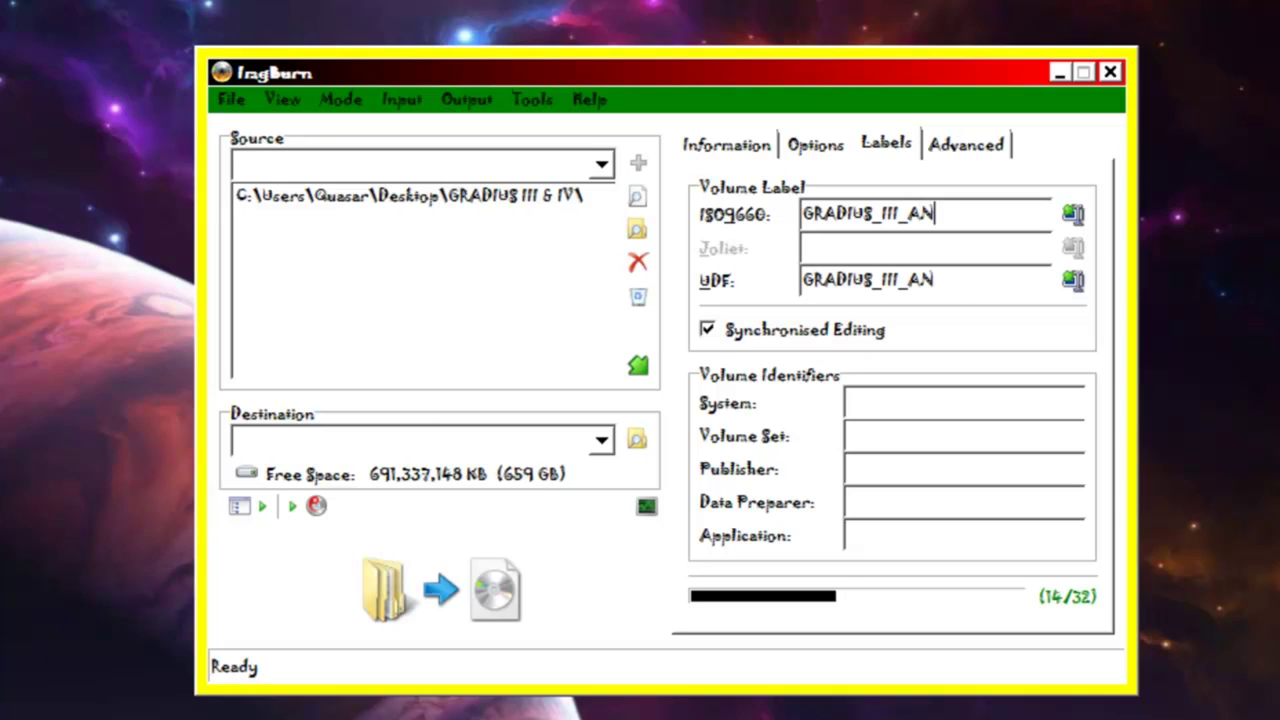
type("D_IV")
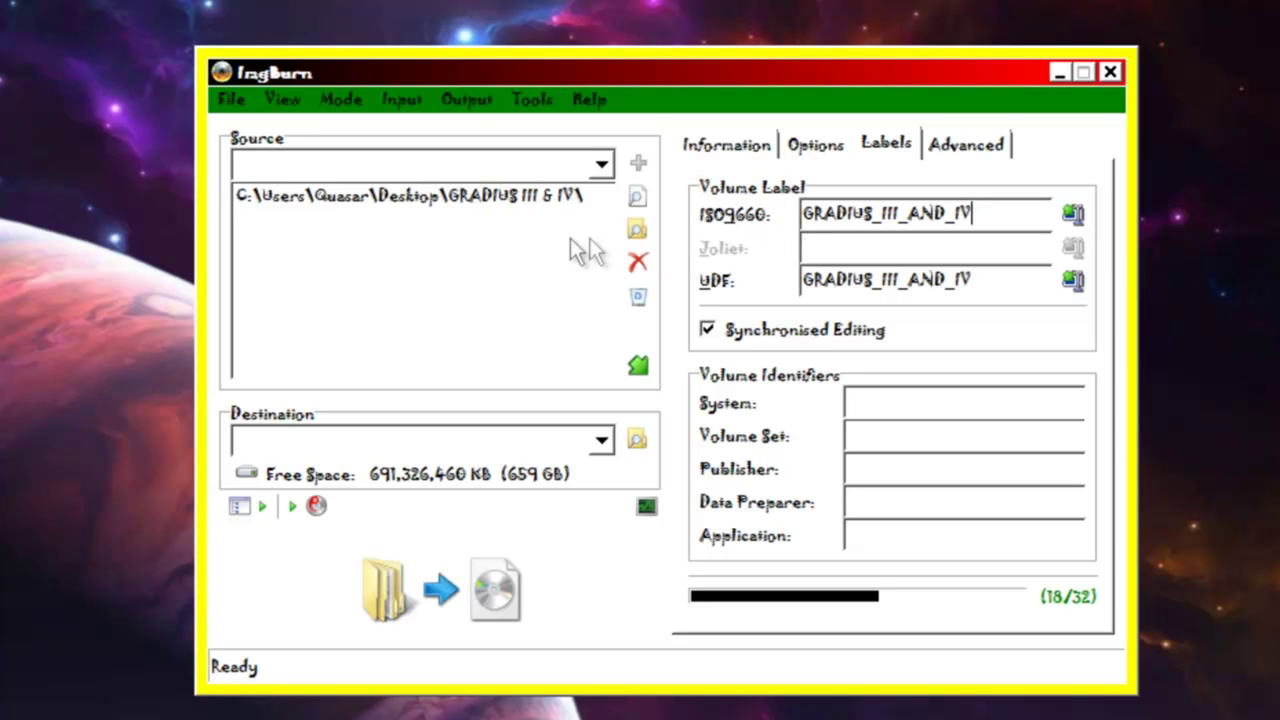
Set the image destination to the Desktop as an ISO file named GRADIUS_III_AND_IV
left_click(636, 446)
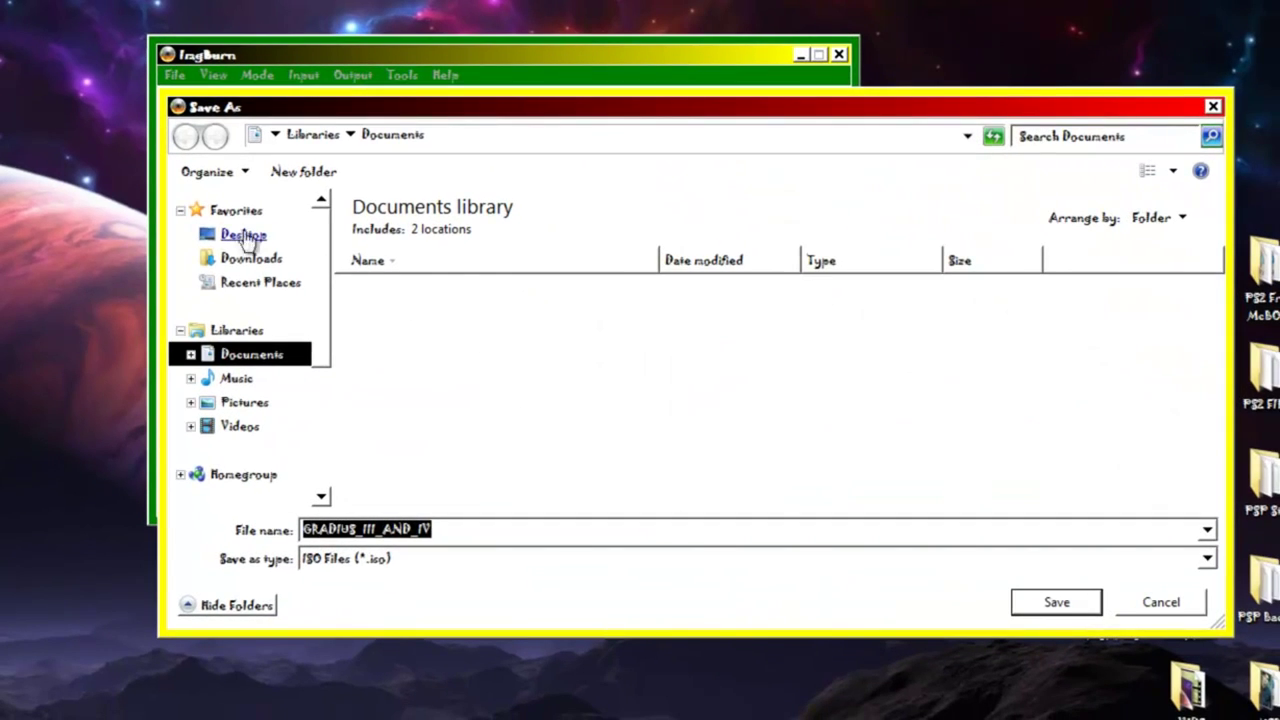
left_click(244, 236)
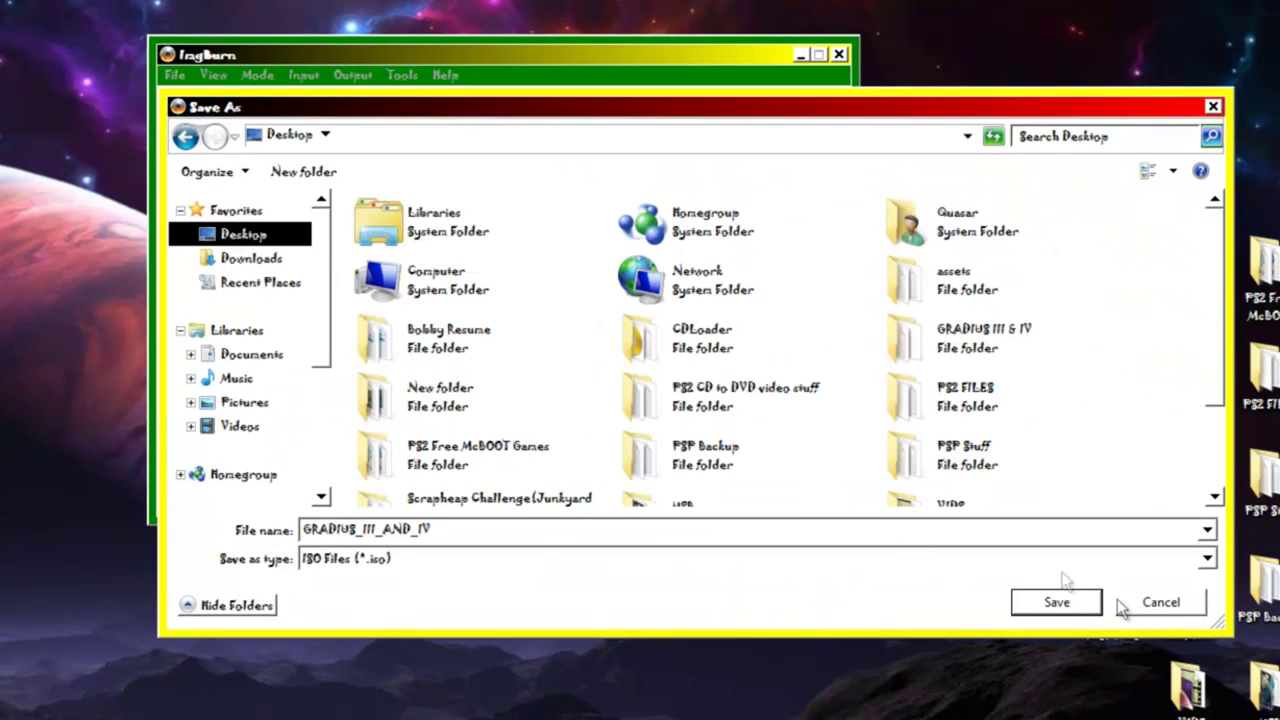
left_click(1050, 604)
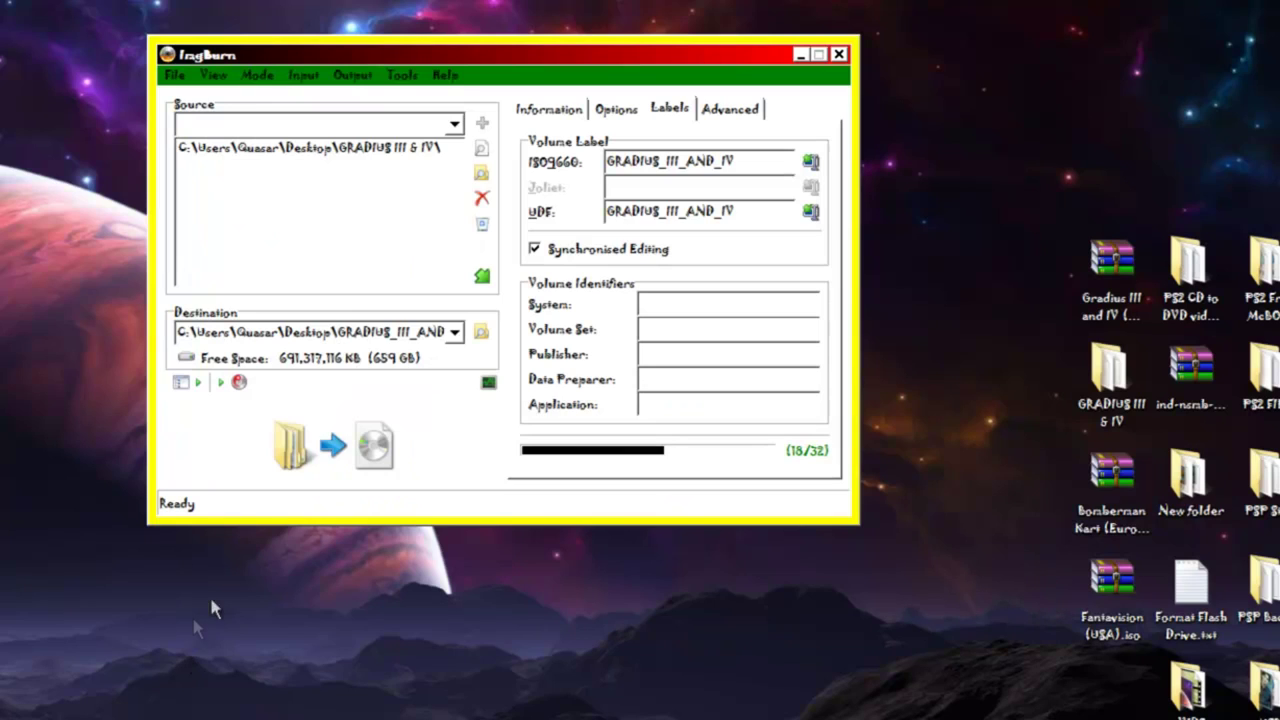
Build the image from only the contents of the GRADIUS III & IV folder, and close ImgBurn once it is complete
left_click(336, 440)
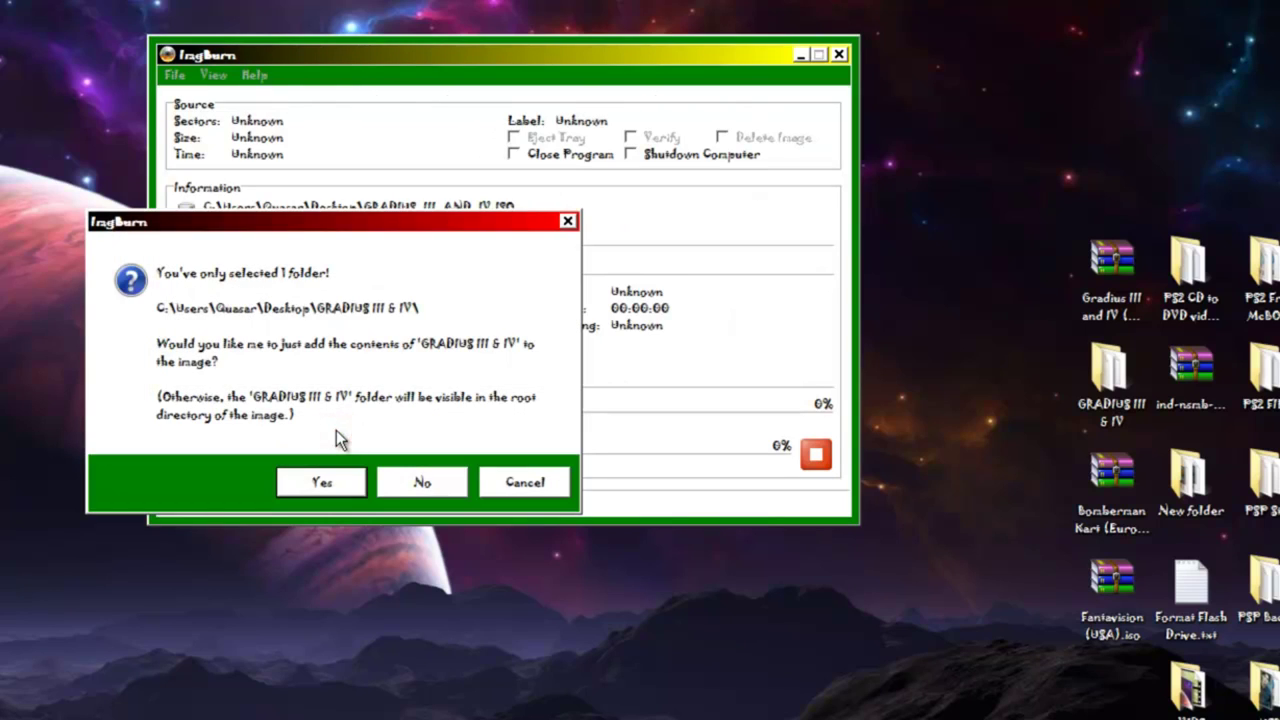
left_click(336, 484)
left_click(337, 525)
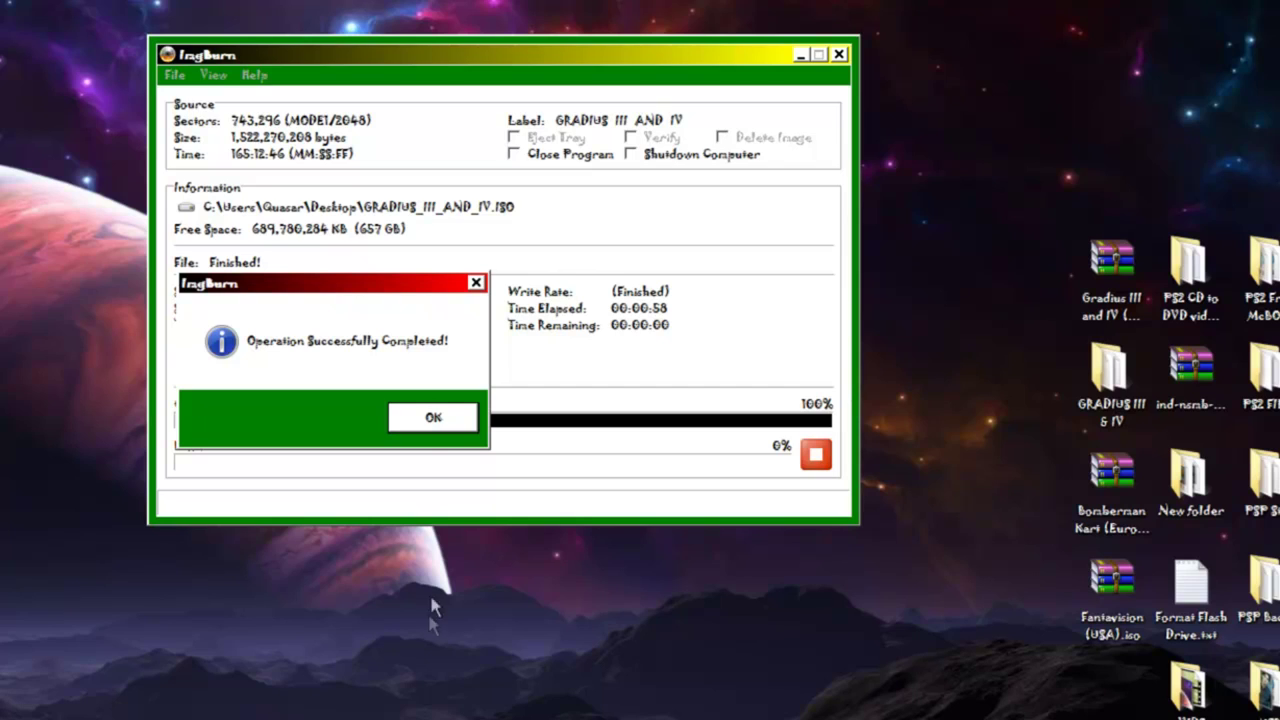
left_click(426, 418)
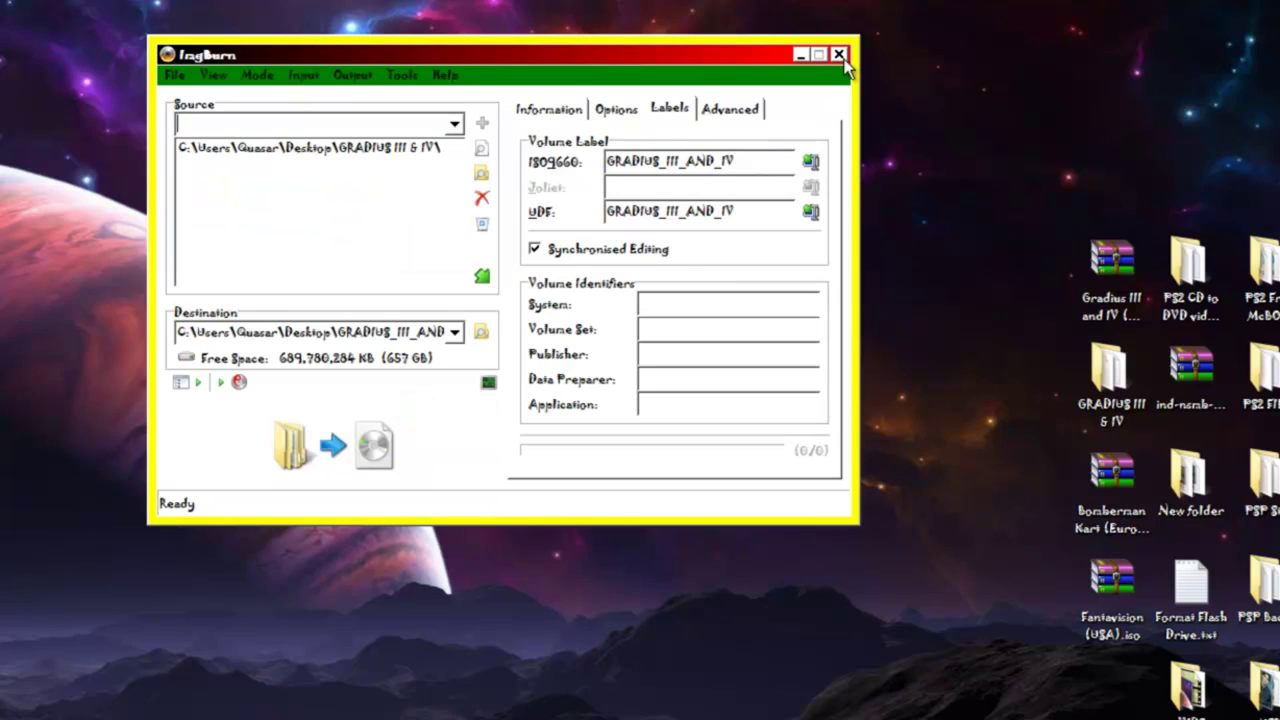
left_click(836, 54)
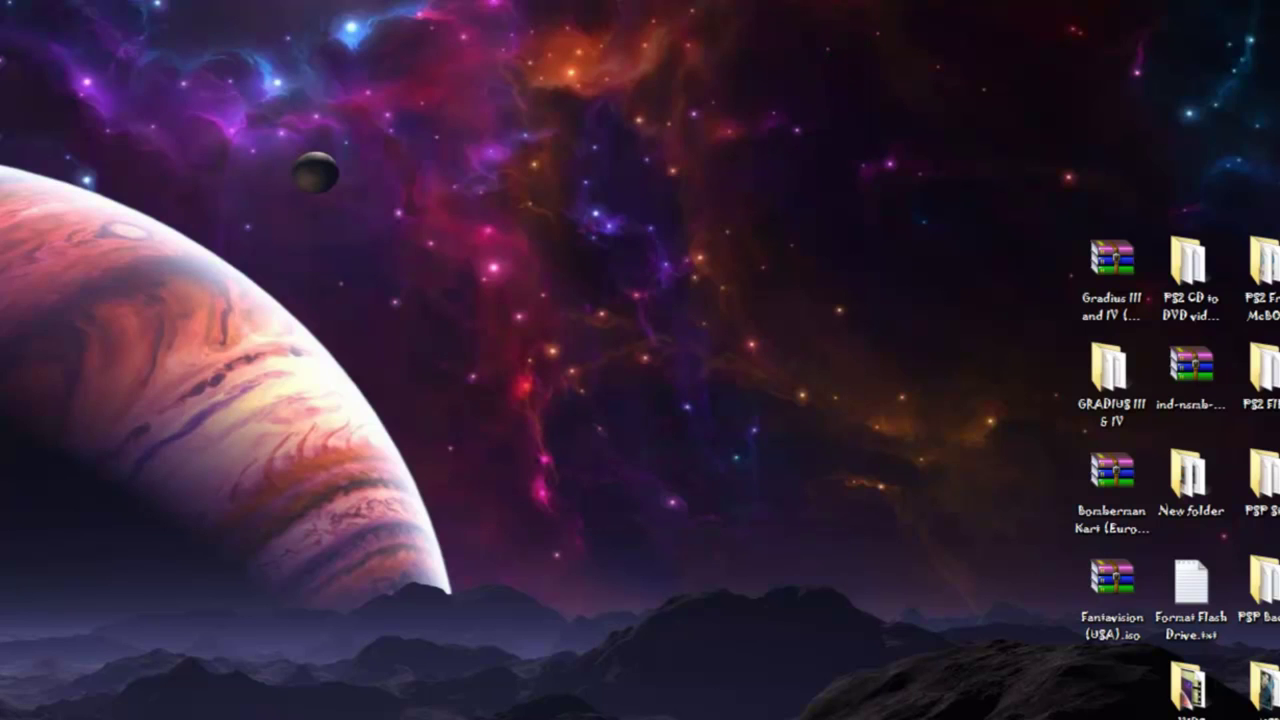
Delete the GRADIUS III & IV folder from the desktop and move the GRADIUS_III_AND_IV ISO icon into its place
right_click(1108, 380)
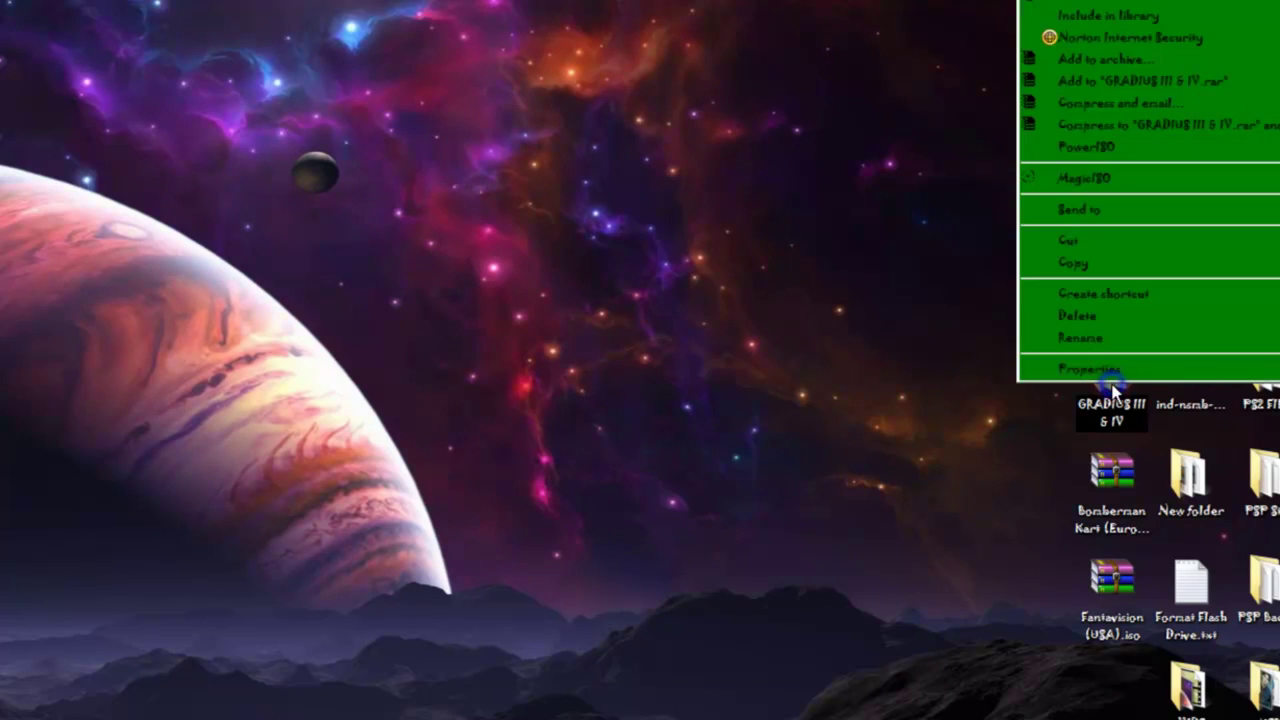
left_click(1075, 316)
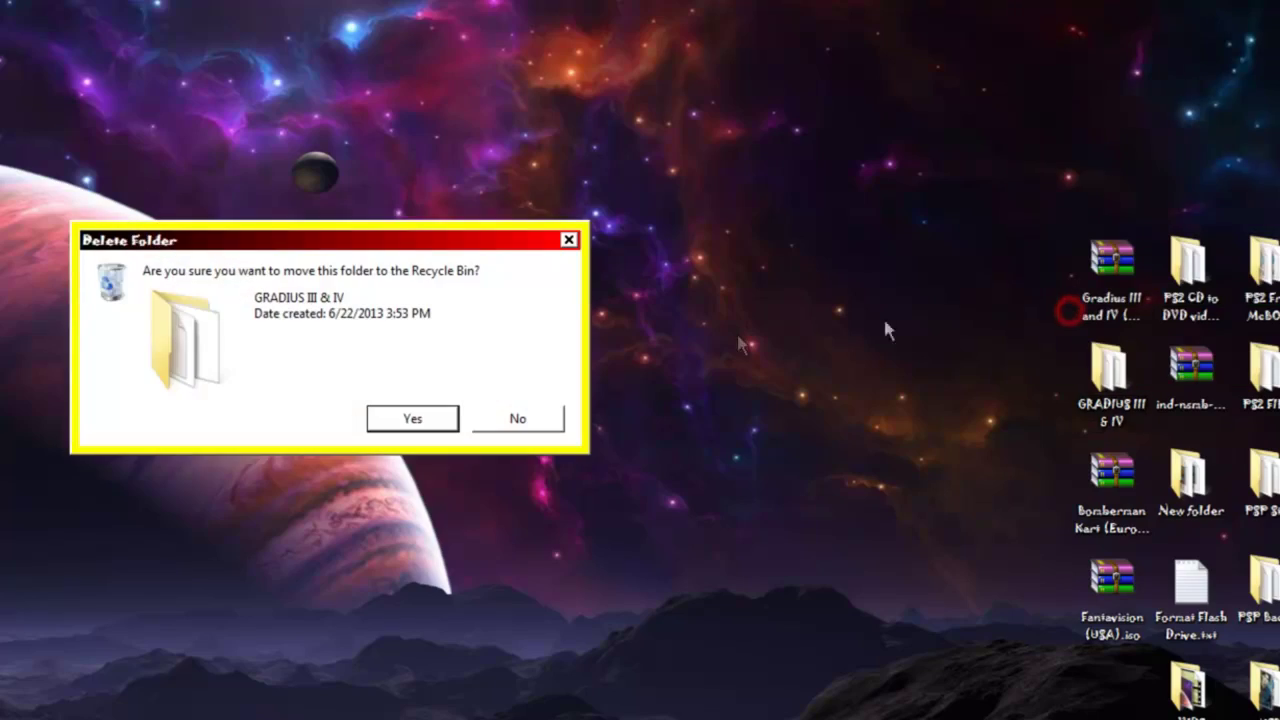
left_click(447, 415)
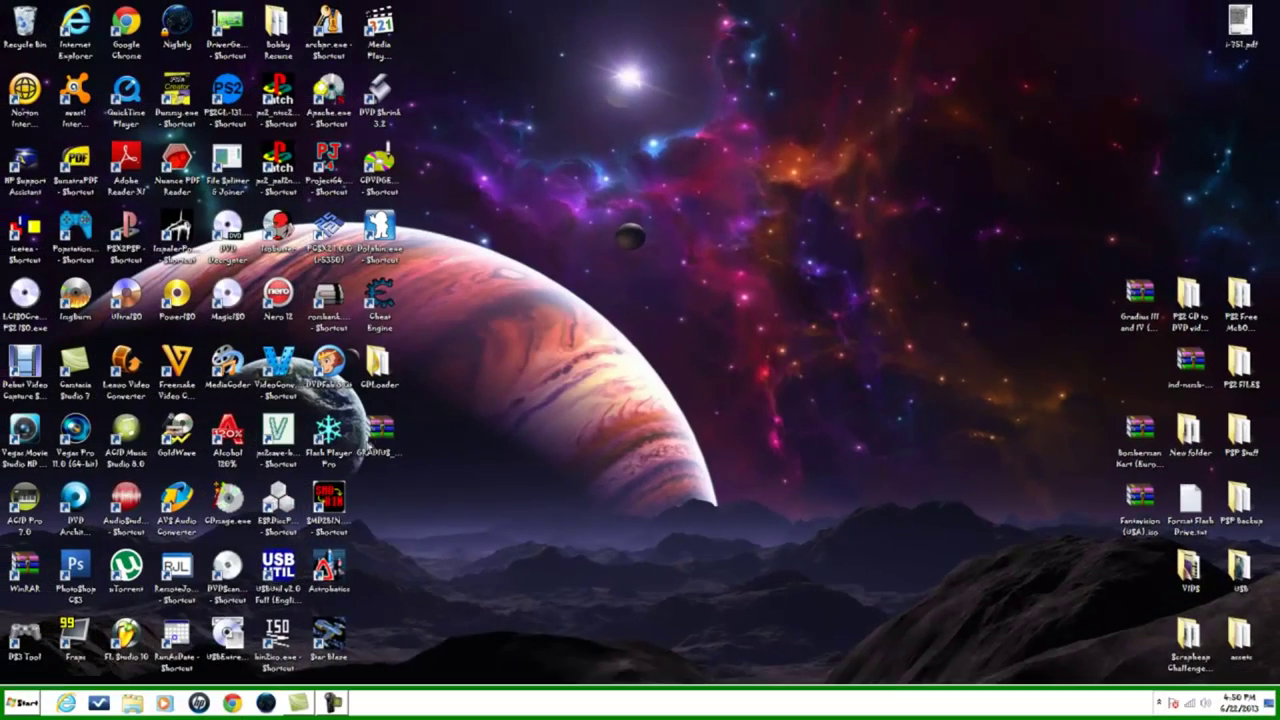
left_click_drag(1097, 387, 1092, 372)
Check the file size of GRADIUS_III_AND_IV.ISO in its properties
right_click(1148, 368)
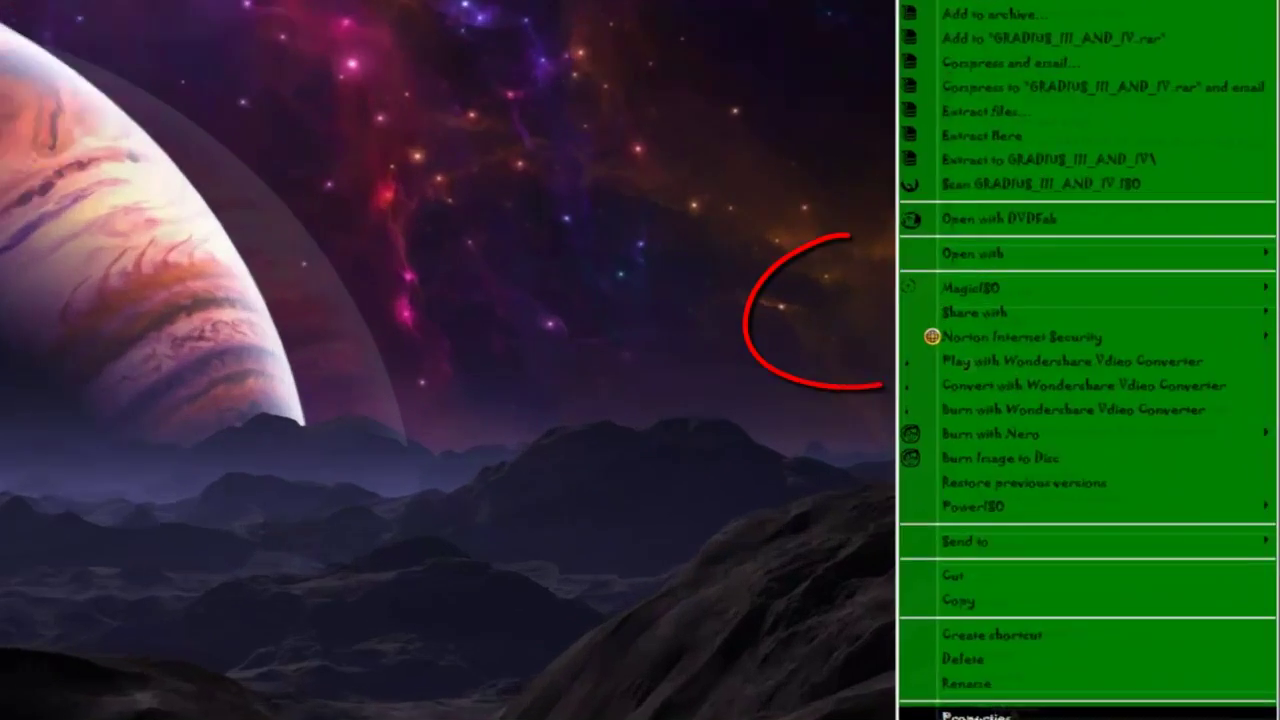
left_click(1100, 672)
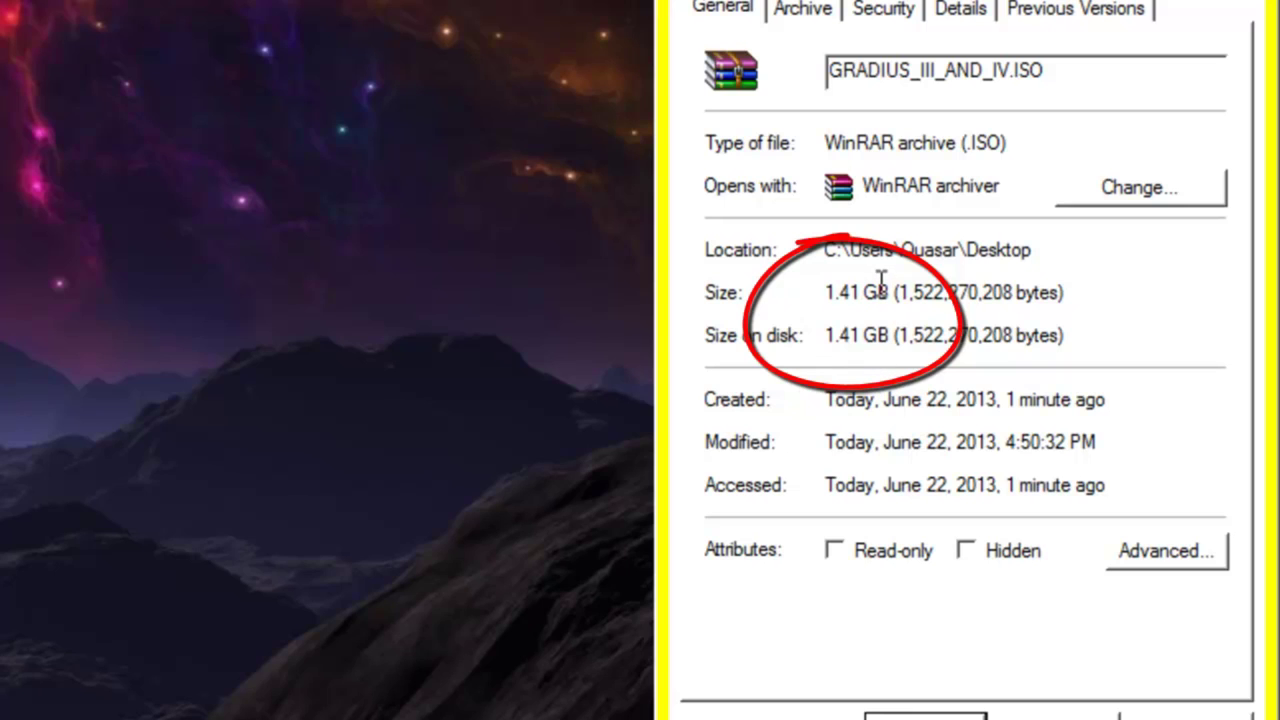
key("Return")
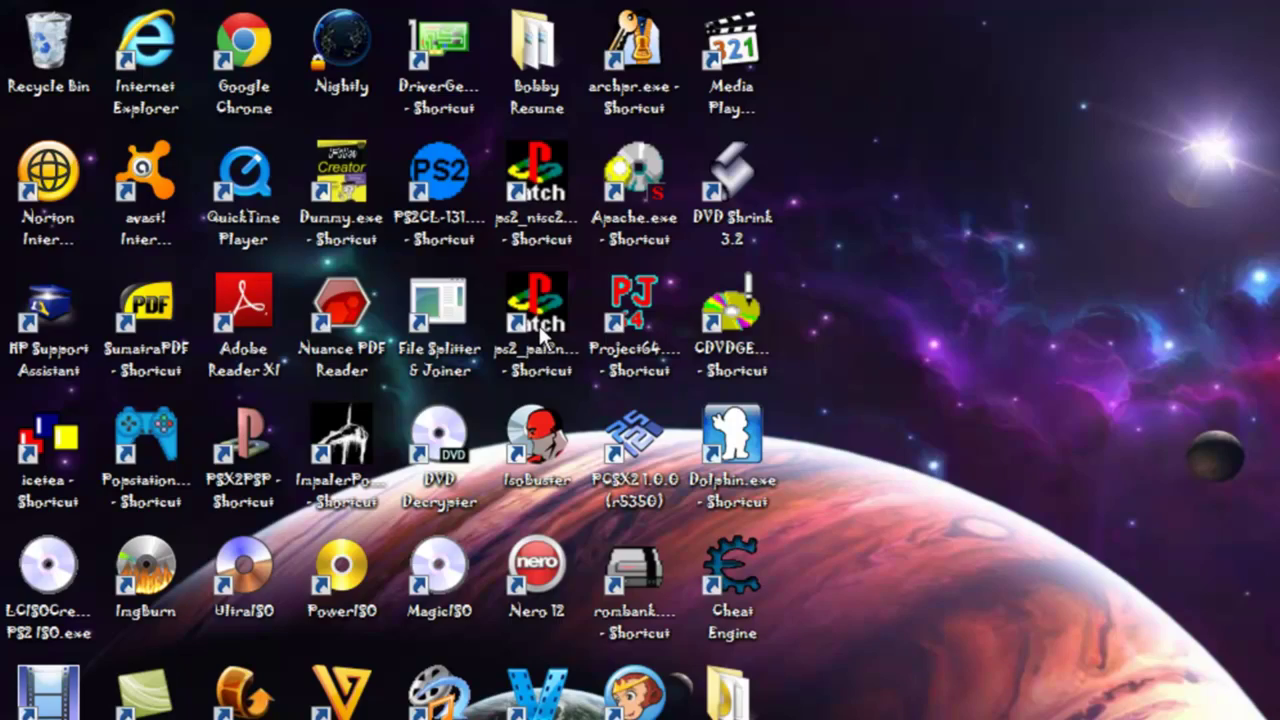
In the PS2 PAL 2 NTSC patcher, set the Y-fix offset to 0 and load GRADIUS_III_AND_IV.ISO from the desktop
double_click(539, 325)
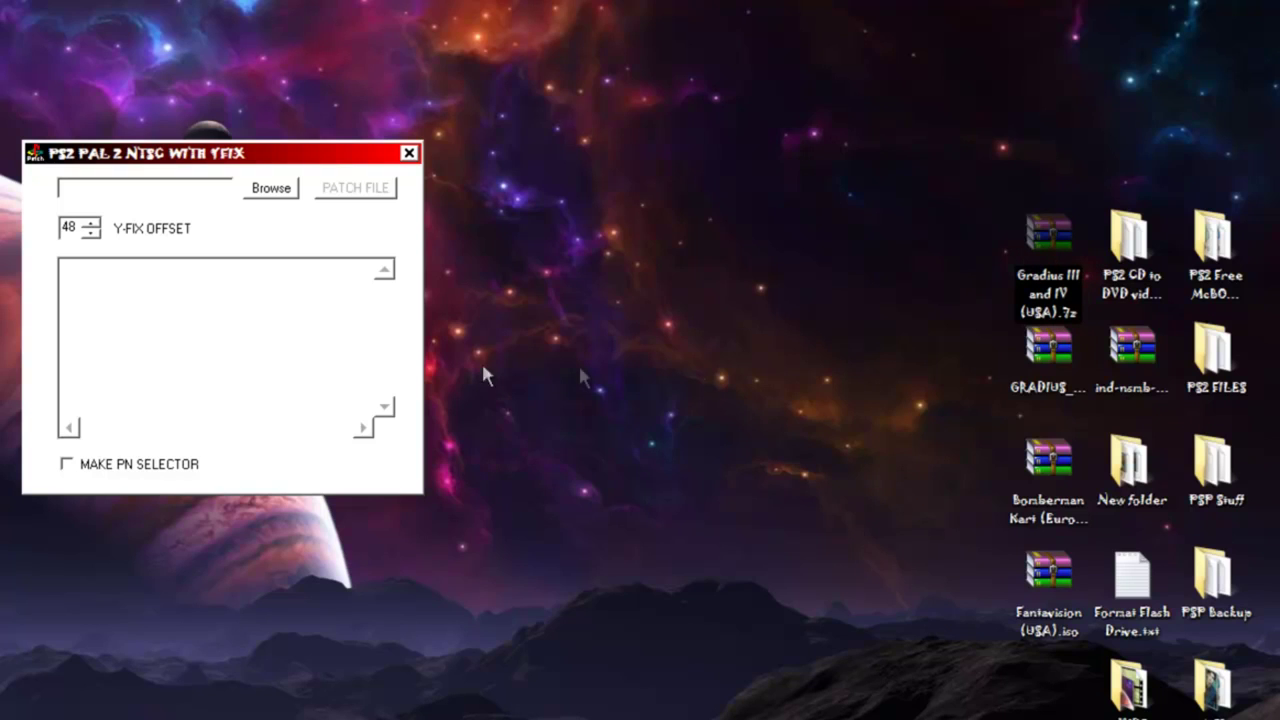
left_click(92, 233)
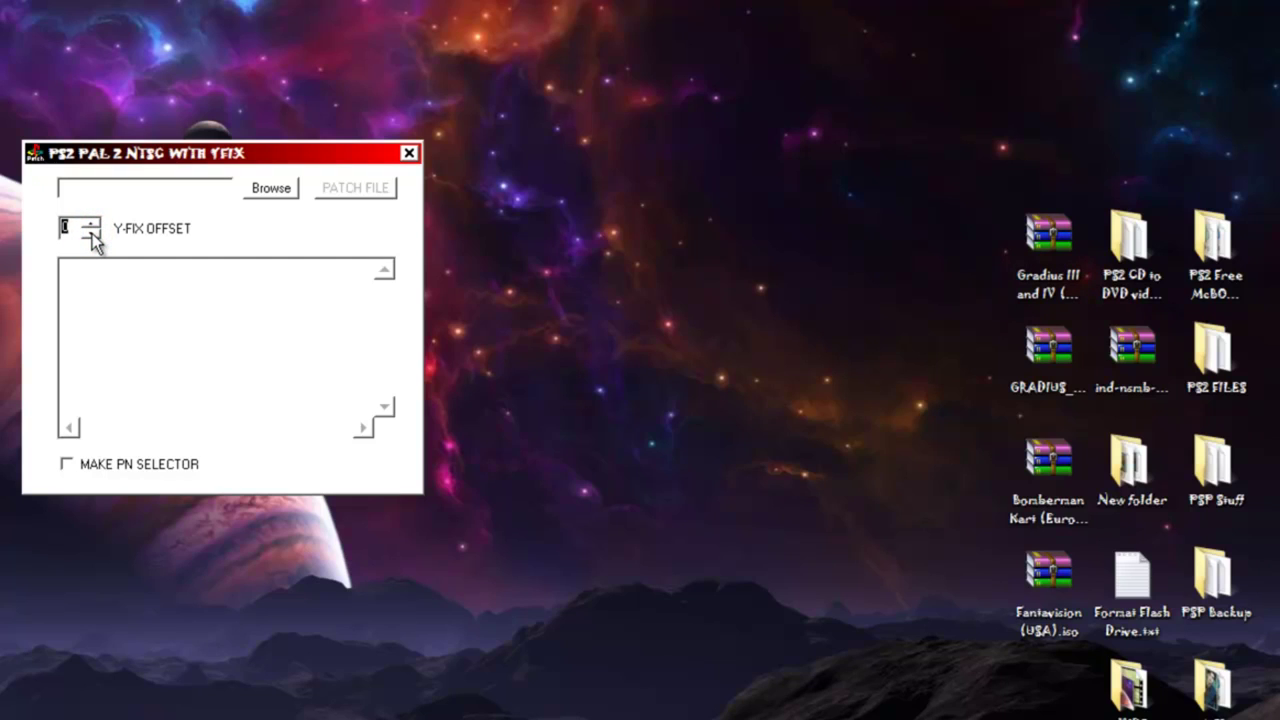
left_click(287, 194)
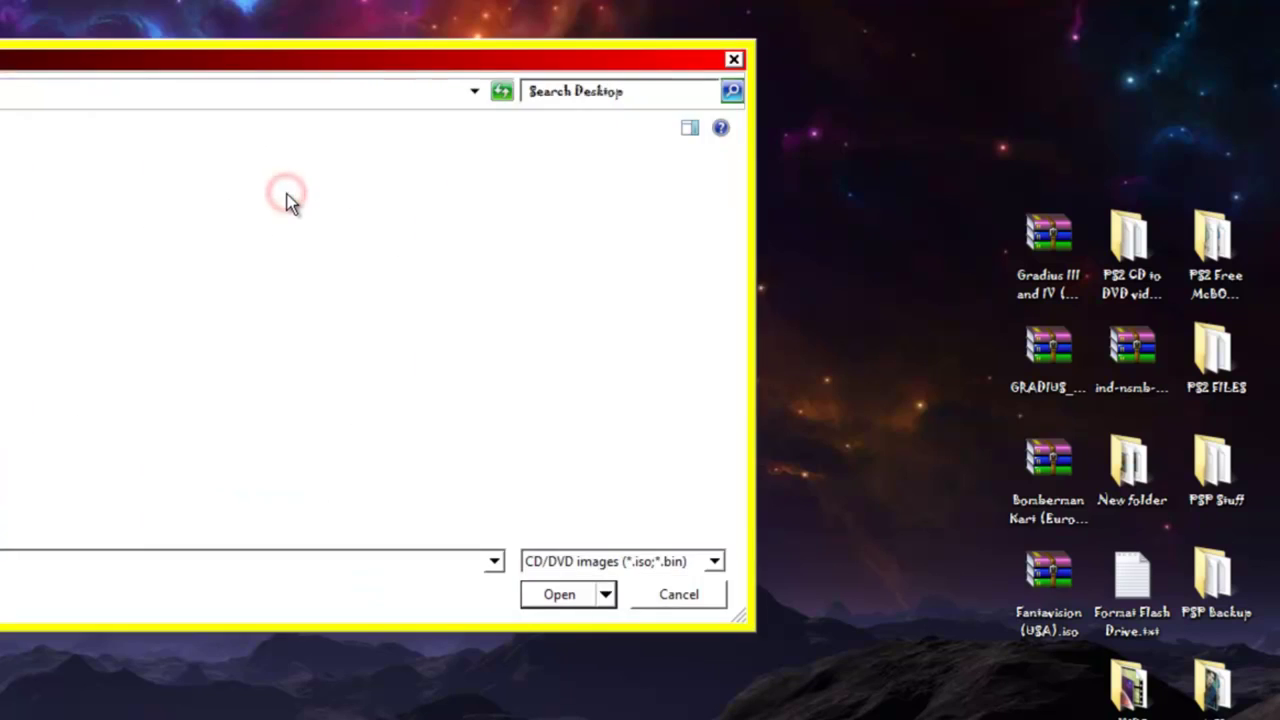
scroll(560, 225, "down", 3)
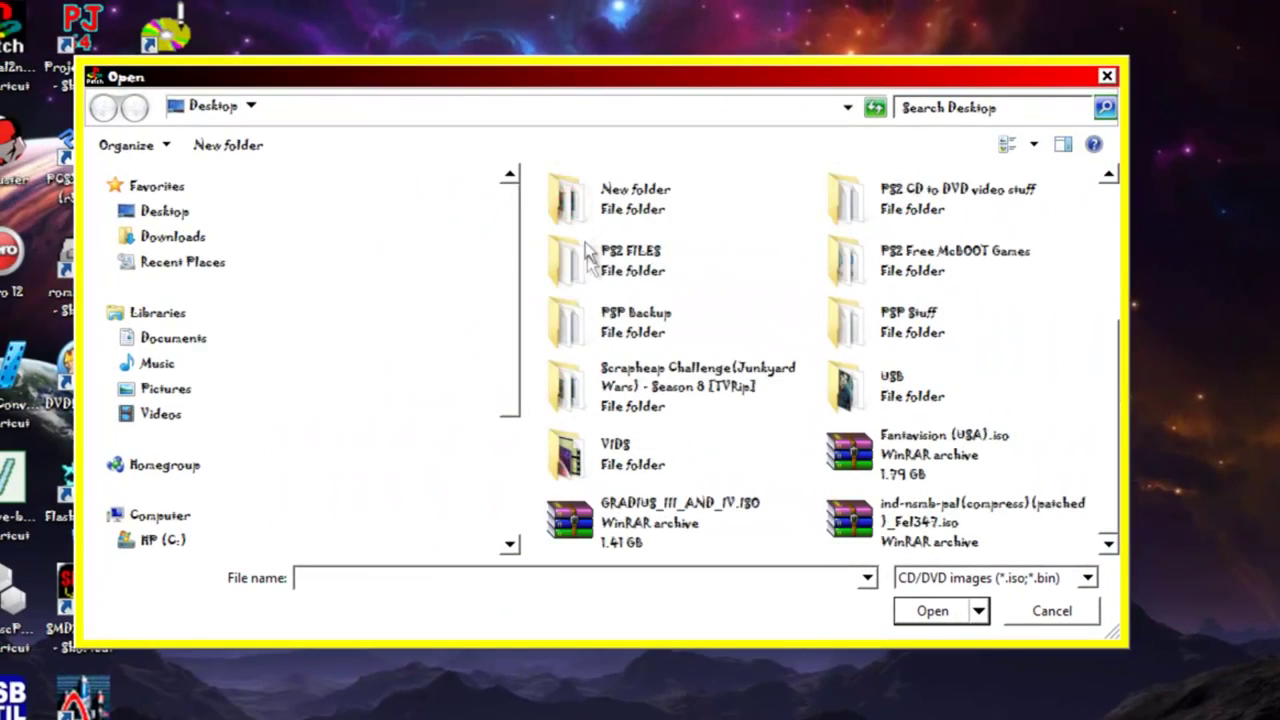
double_click(656, 510)
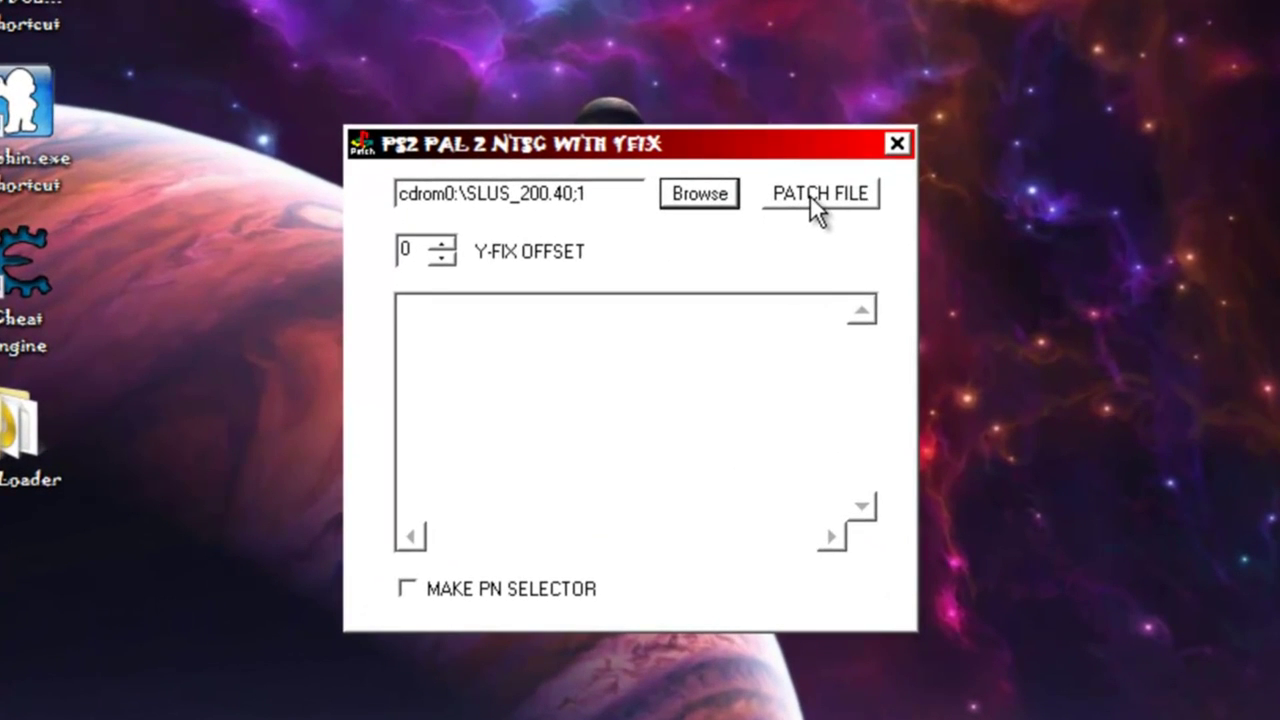
Patch the loaded ISO's SLUS_200.40 file and close the PAL 2 NTSC patcher
left_click(811, 196)
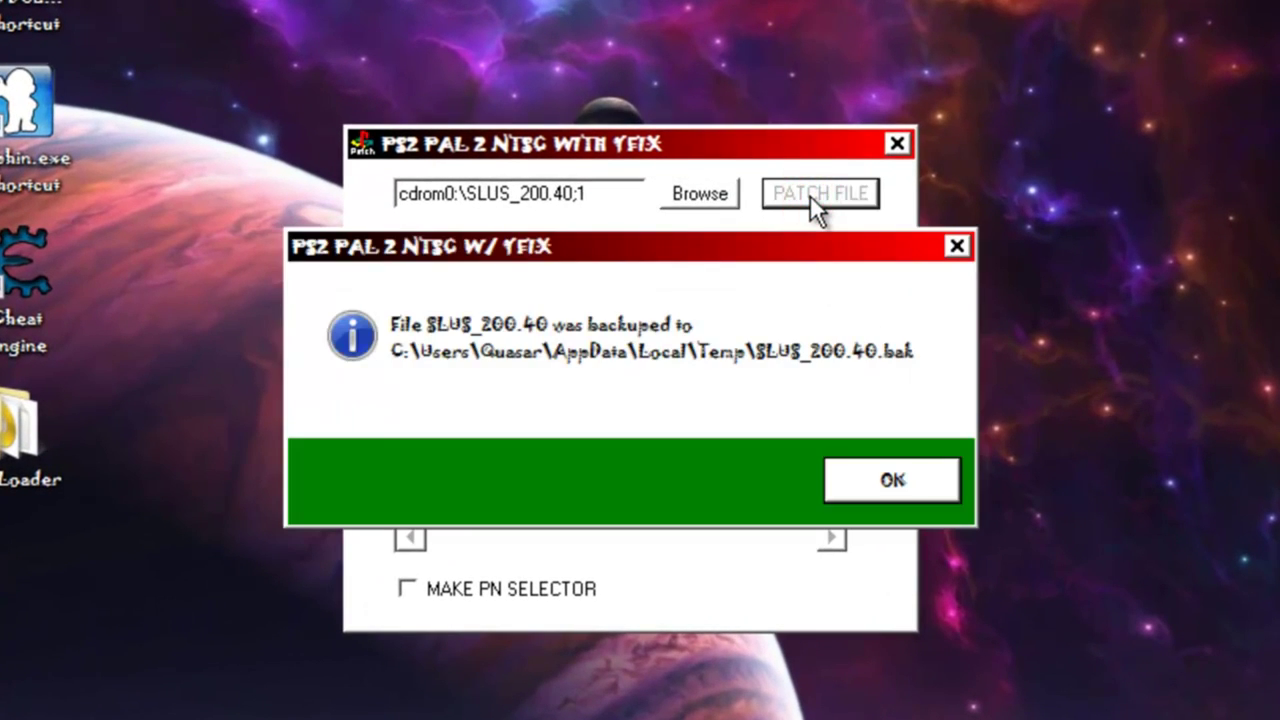
left_click(844, 480)
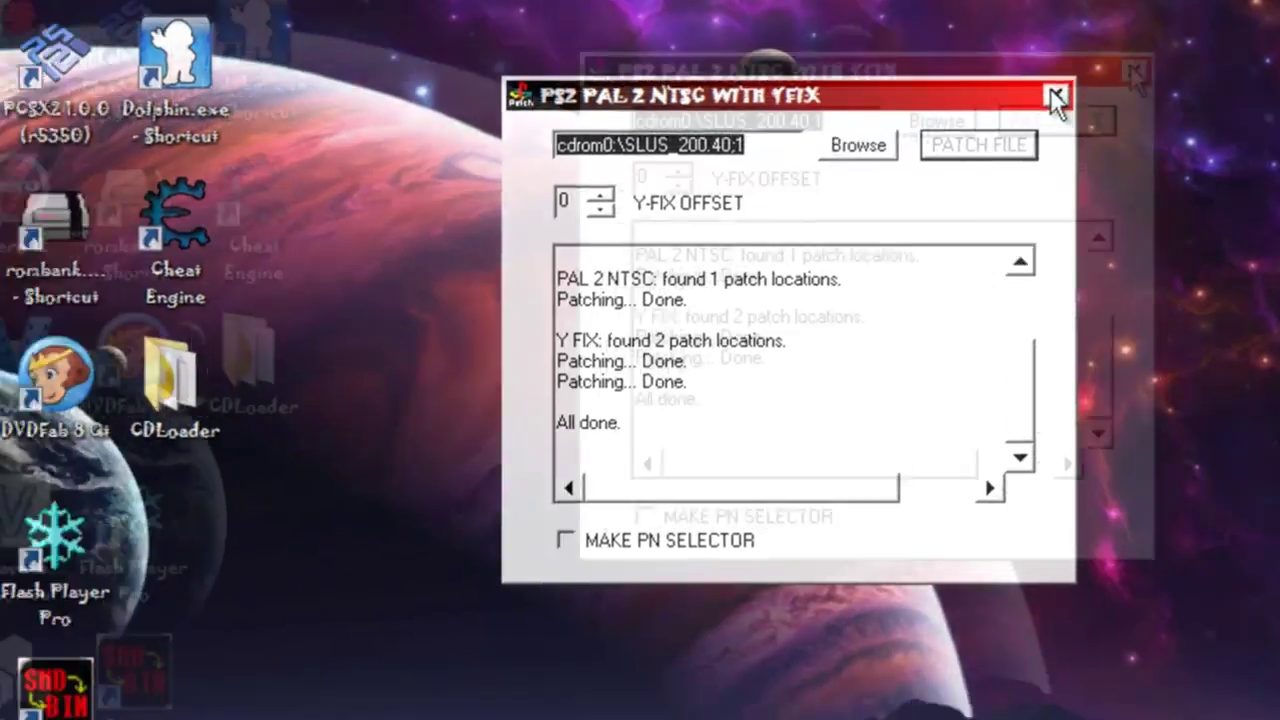
left_click(1056, 97)
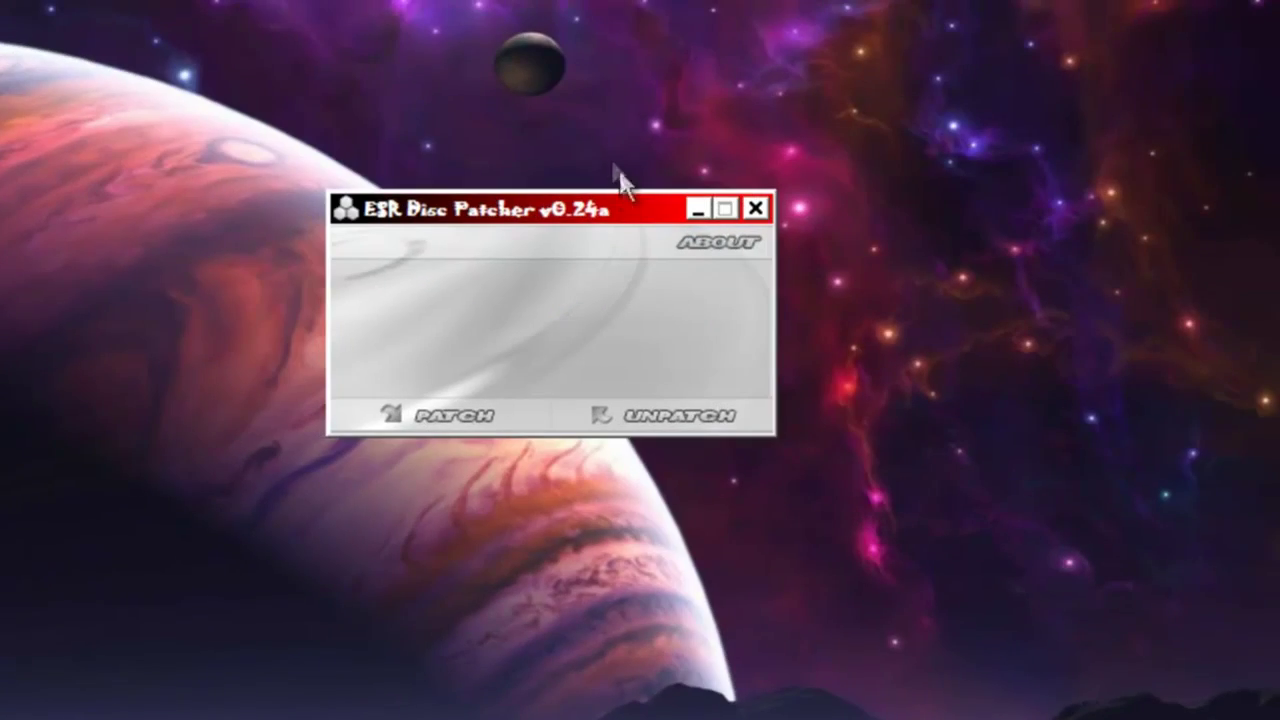
Patch the desktop's GRADIUS_III_AND_IV.ISO with ESR Disc Patcher and close the patcher
left_click(433, 417)
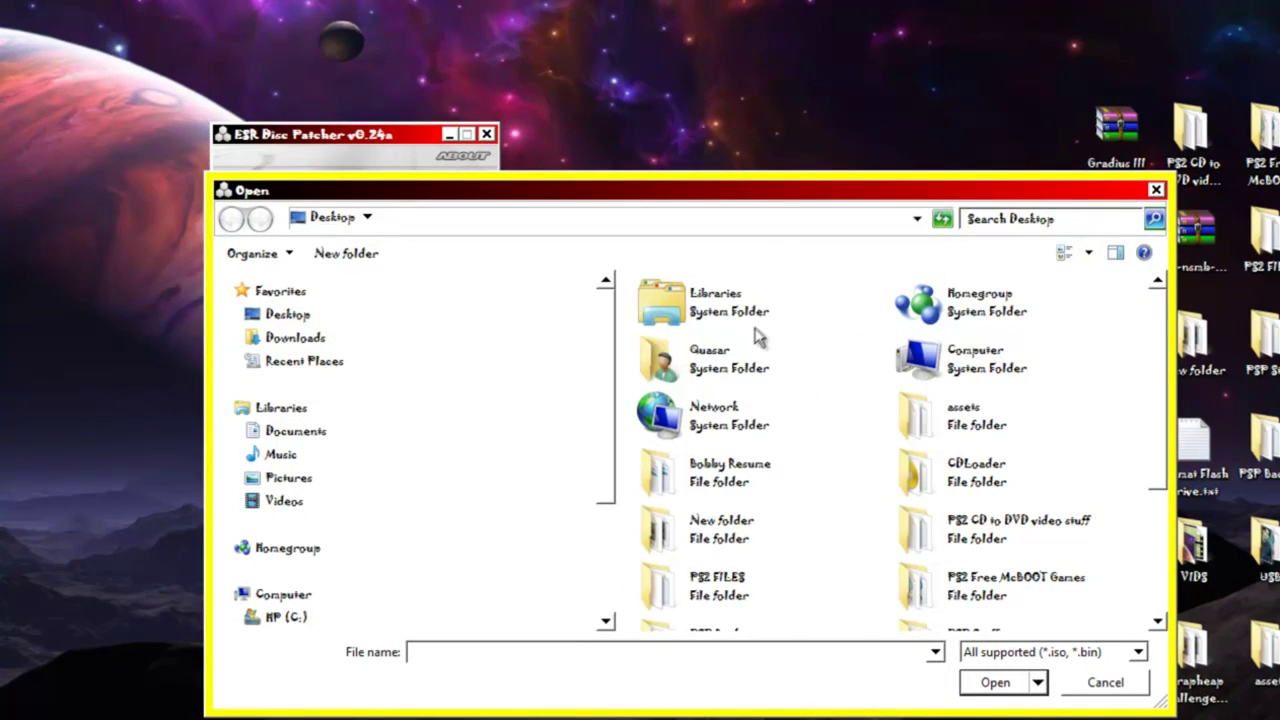
scroll(728, 310, "down", 2)
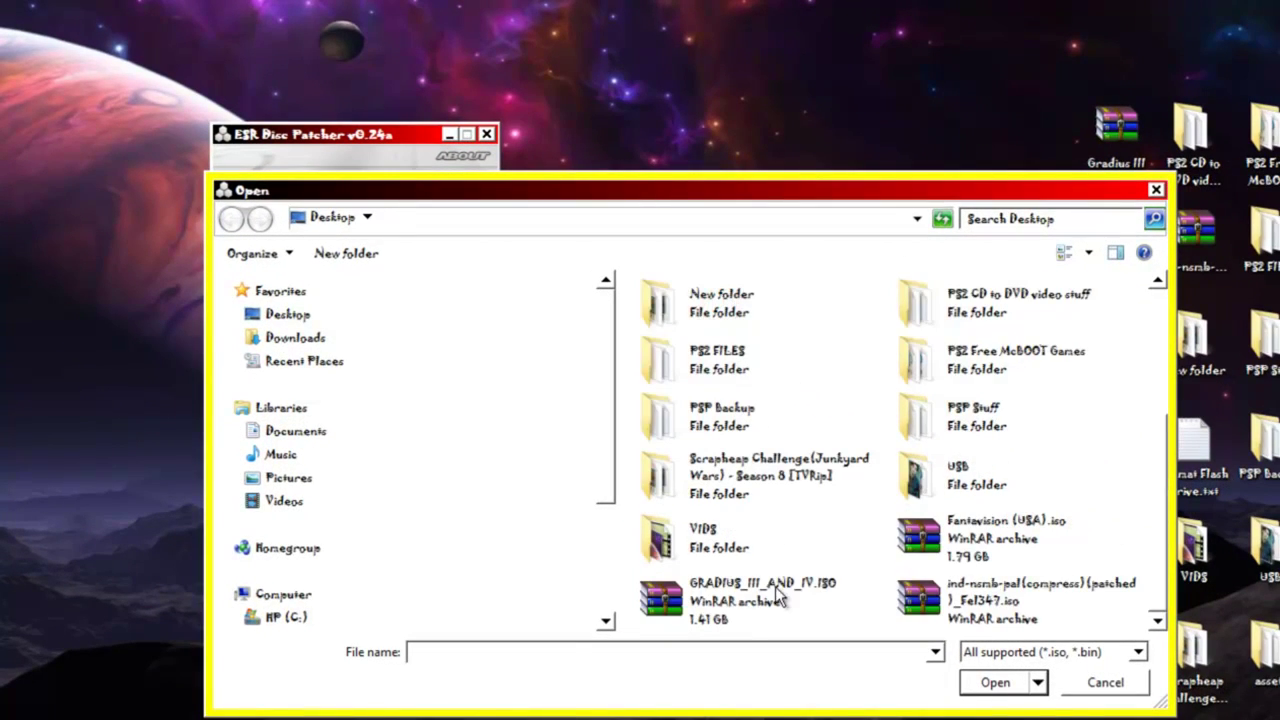
double_click(740, 600)
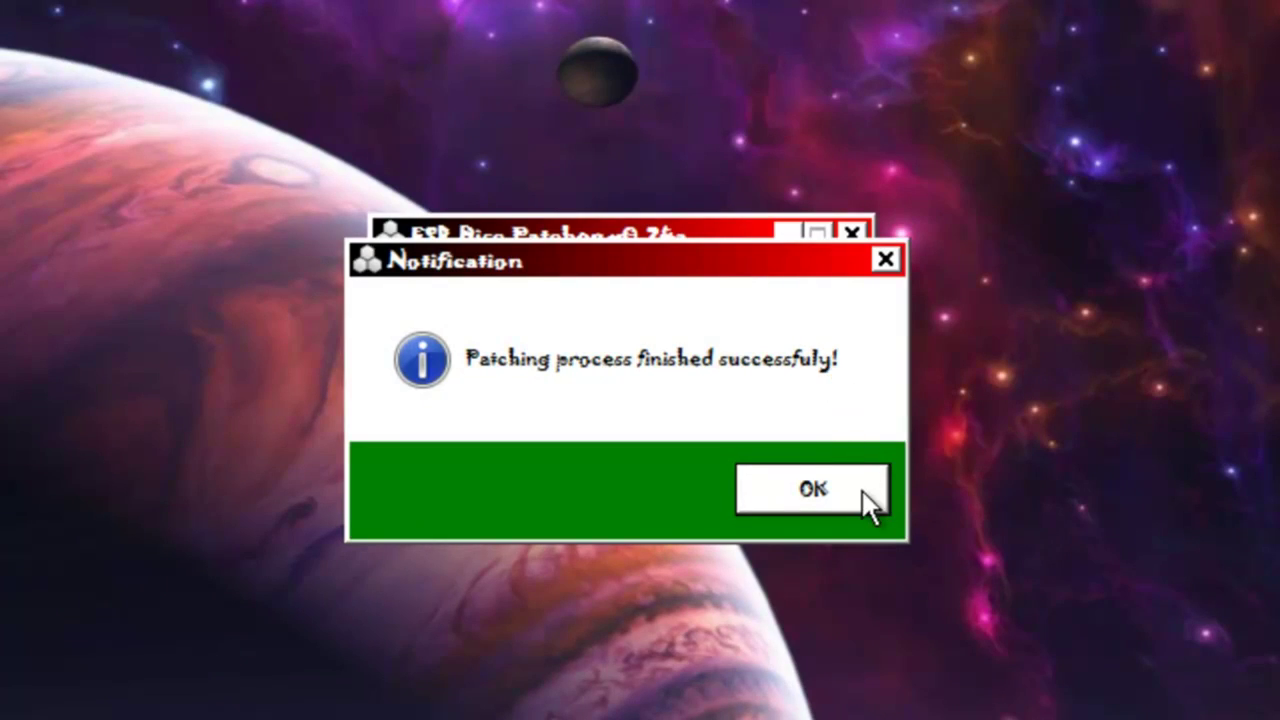
left_click(862, 490)
left_click(855, 235)
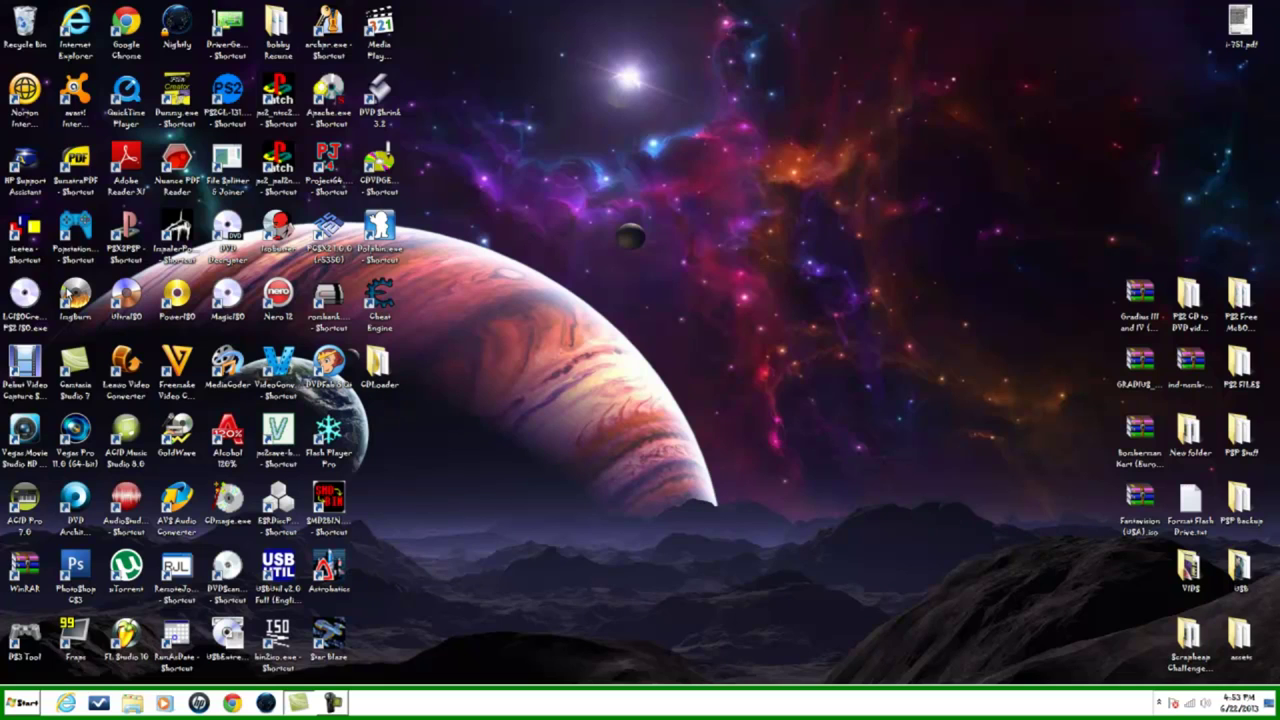
Launch ImgBurn and write the desktop's GRADIUS_III_AND_IV.ISO image to the blank DVD-R in drive E:
left_click(72, 294)
double_click(72, 294)
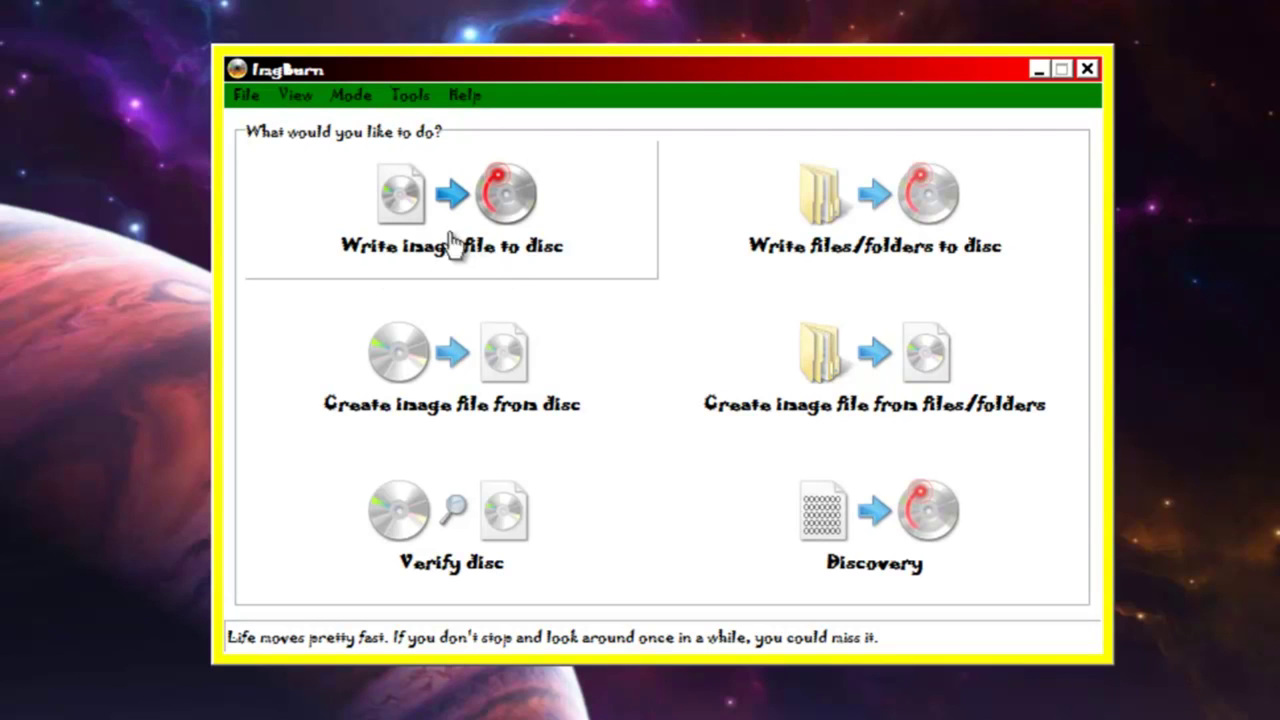
left_click(428, 210)
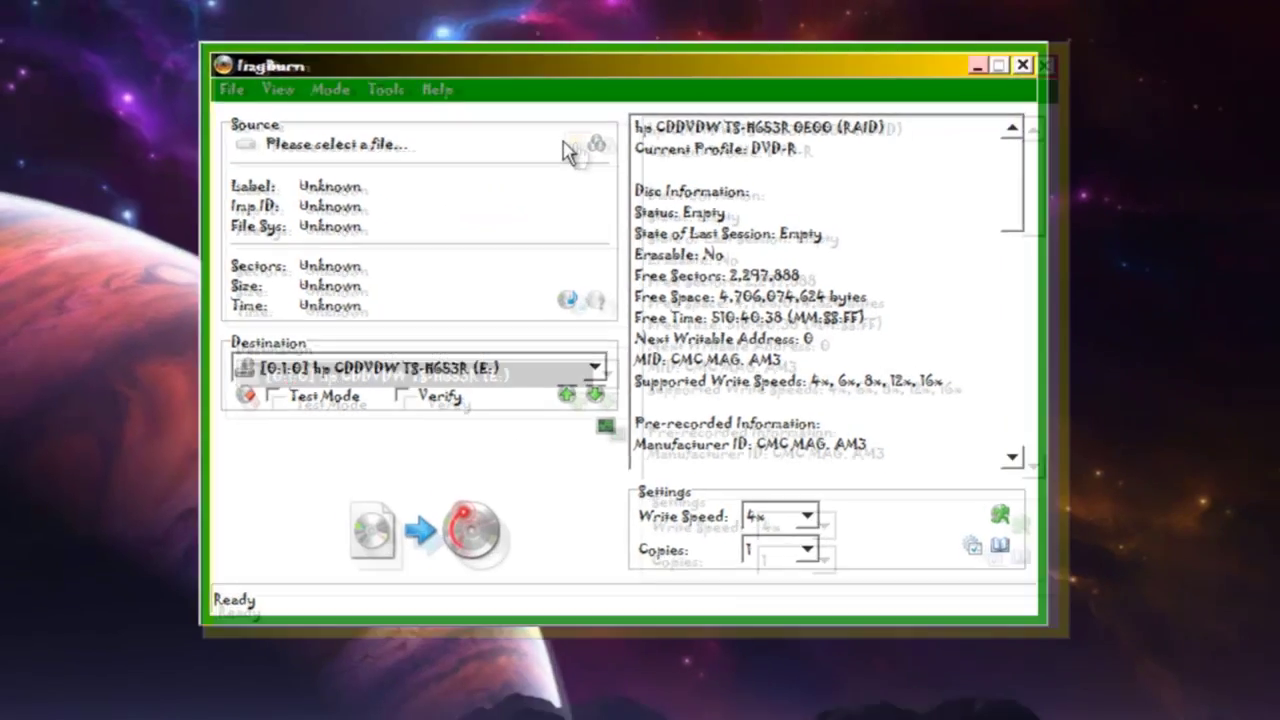
left_click(566, 148)
left_click(646, 223)
scroll(646, 223, "down", 5)
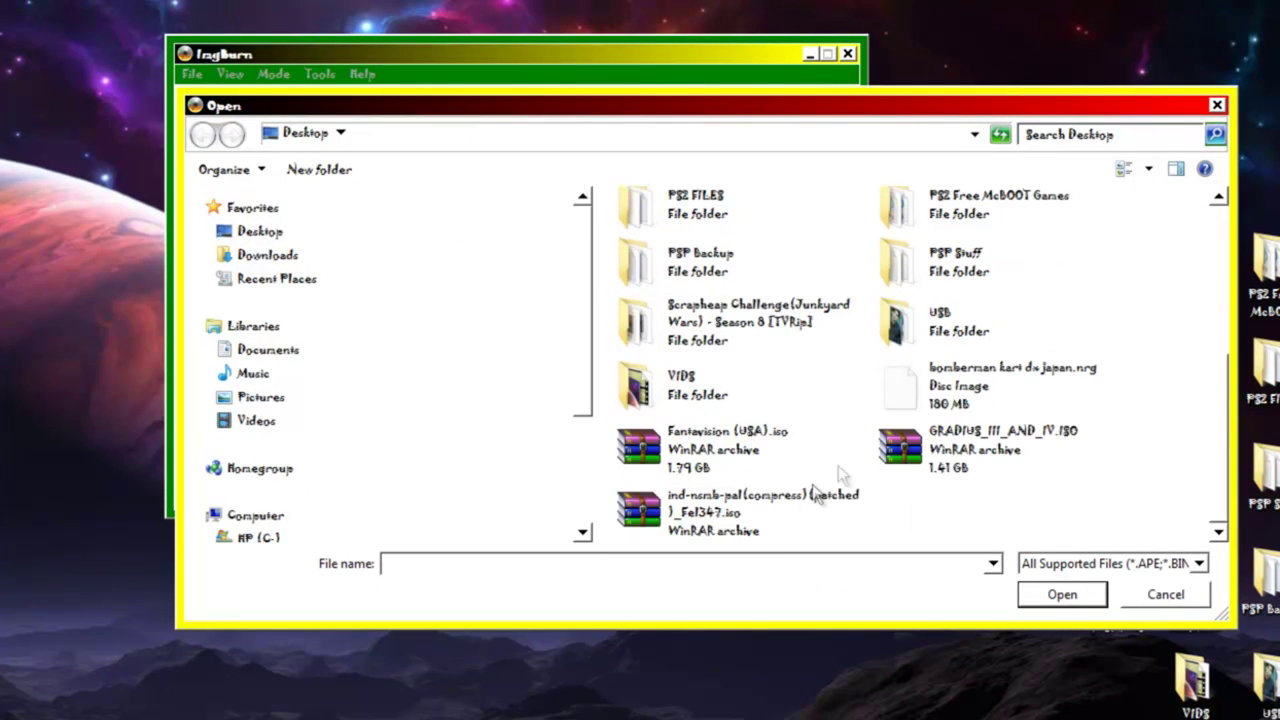
double_click(925, 455)
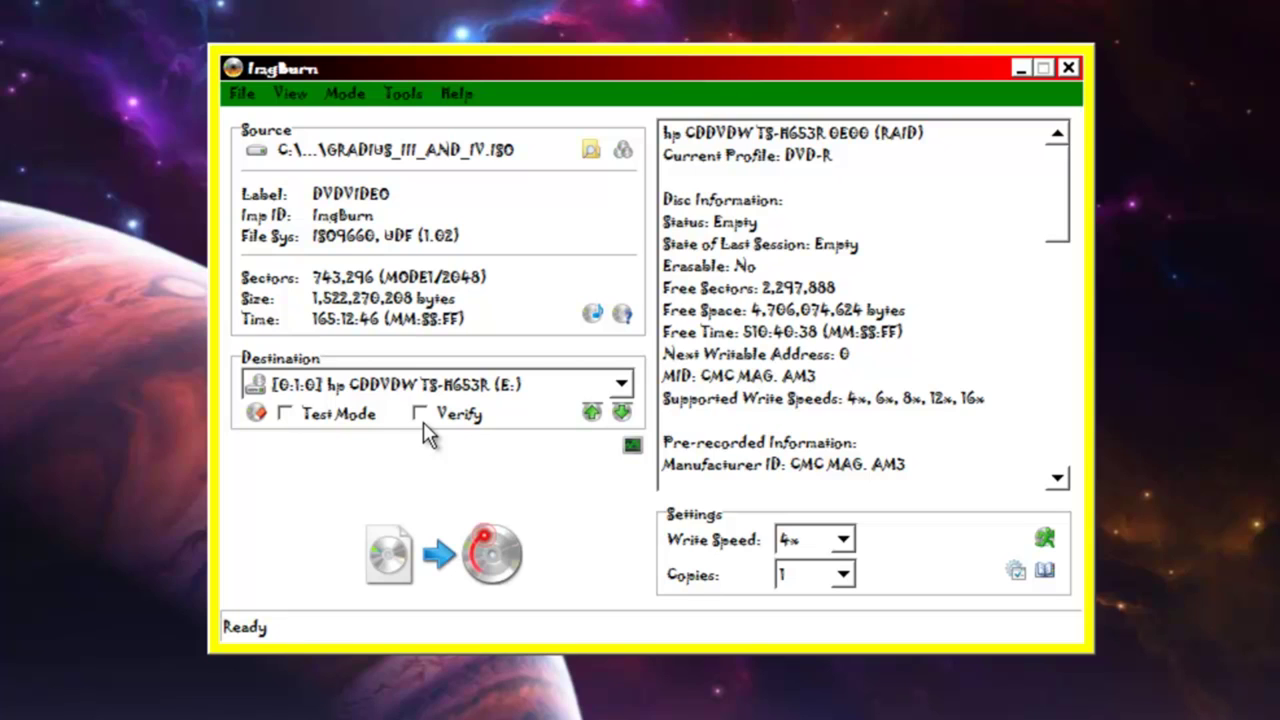
left_click(450, 556)
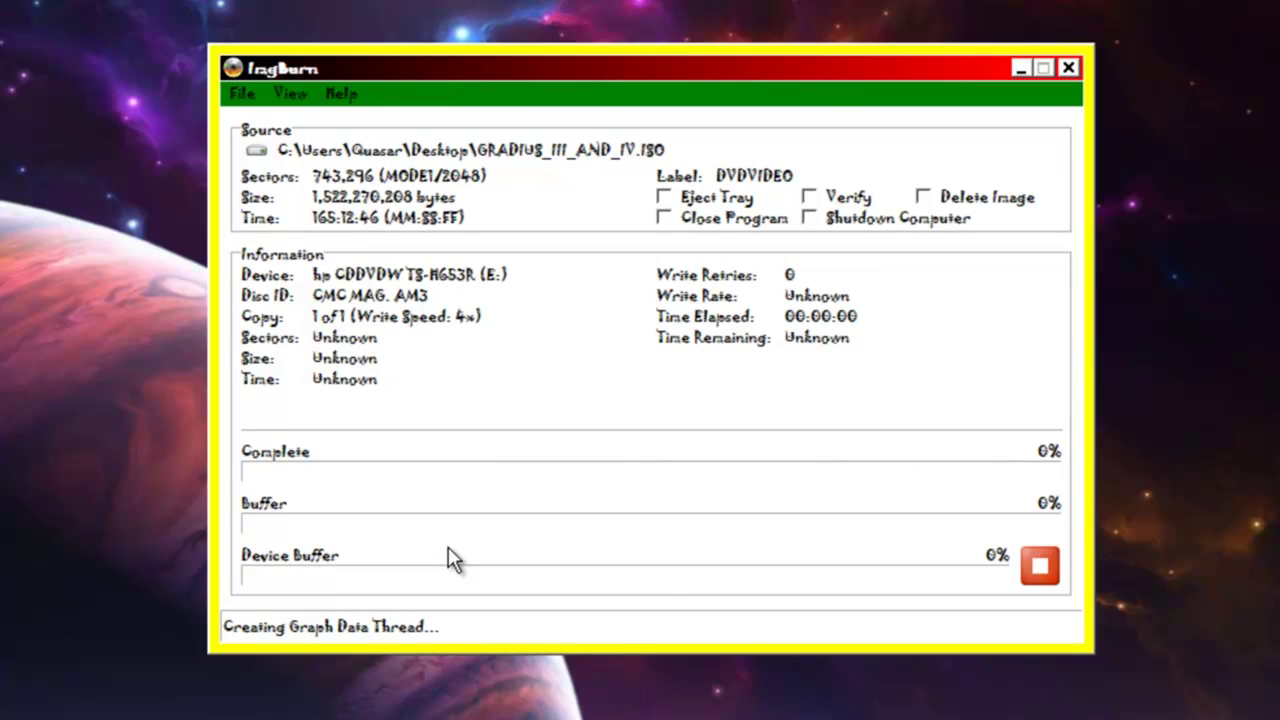